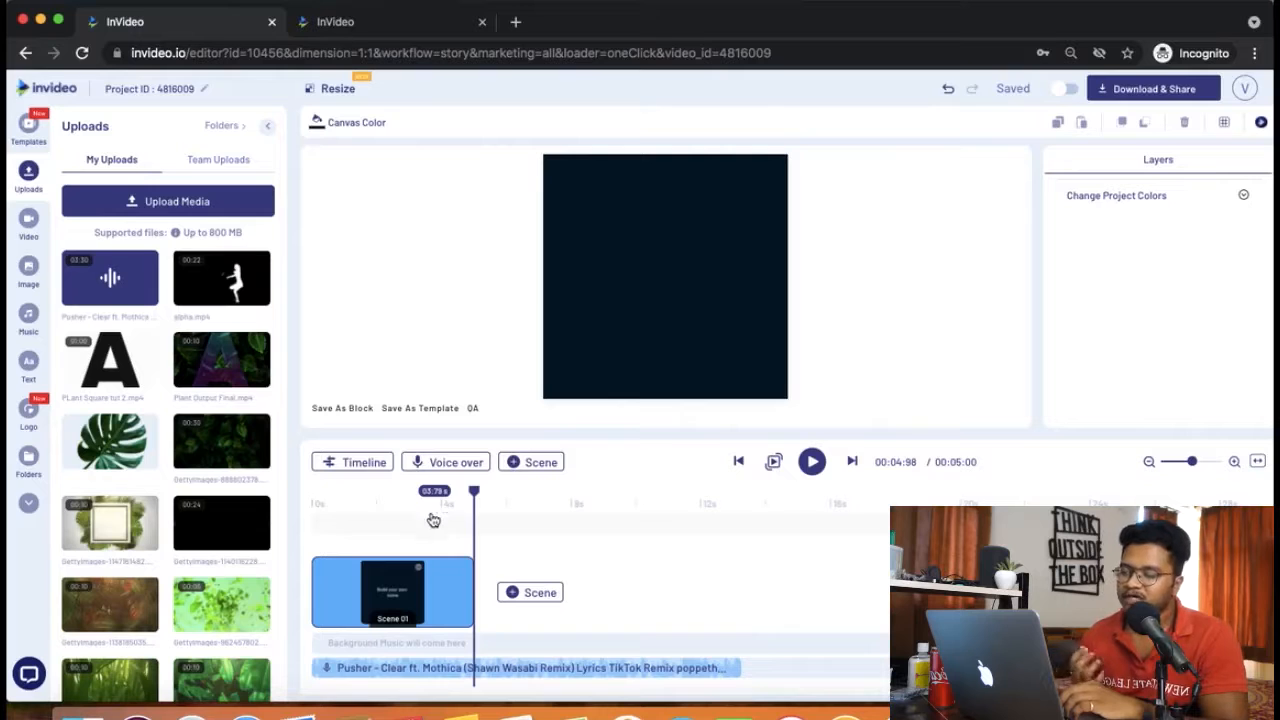
- Duplicate Scene 01 to create a second scene after it
left_click(393, 582)
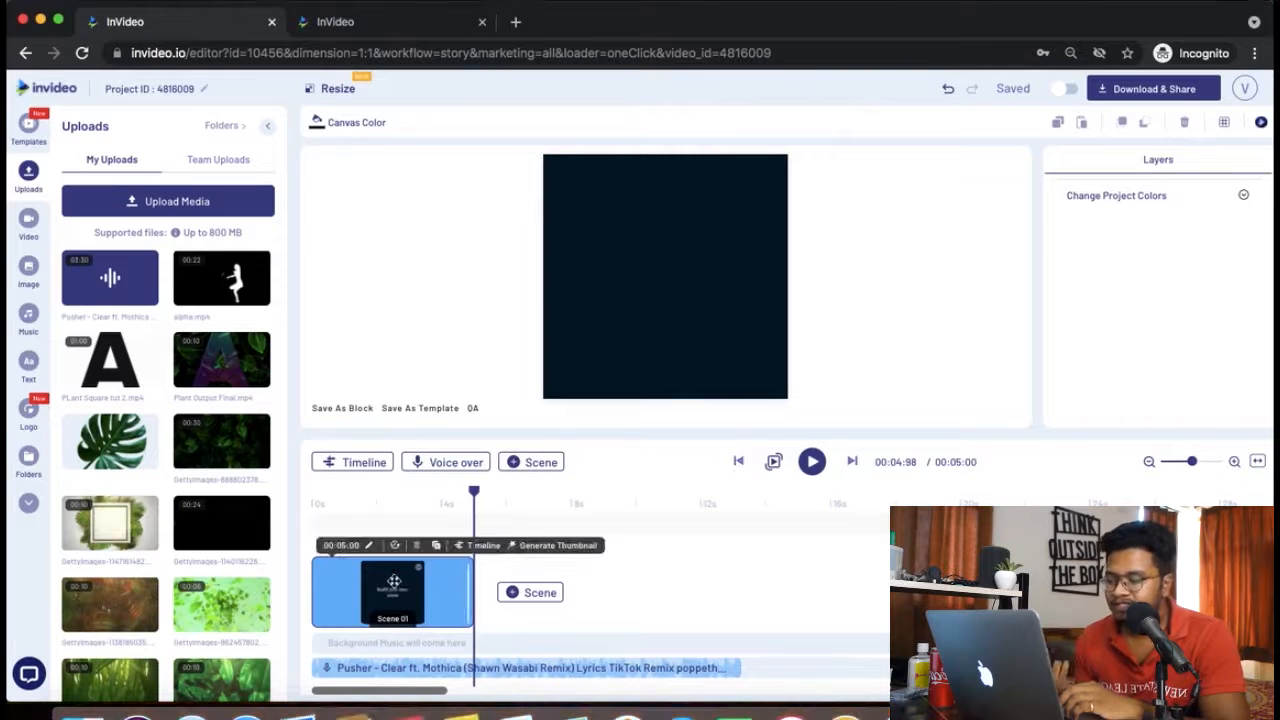
left_click(435, 548)
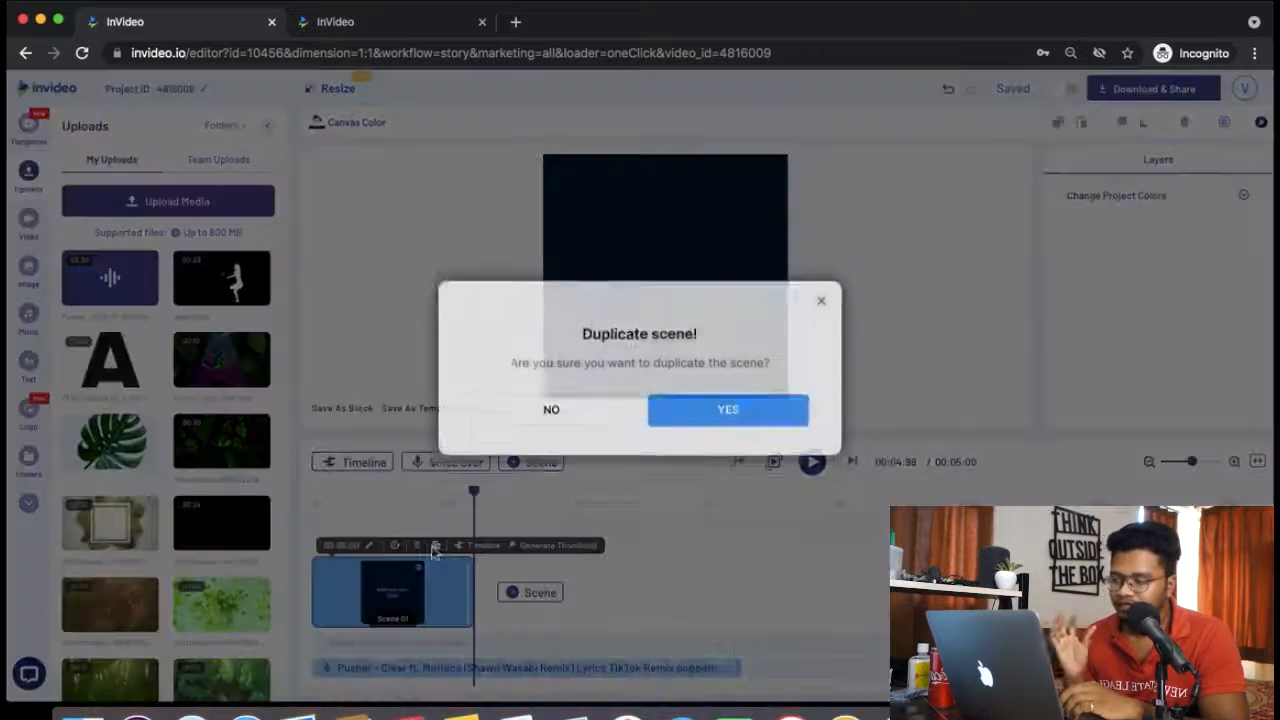
left_click(690, 423)
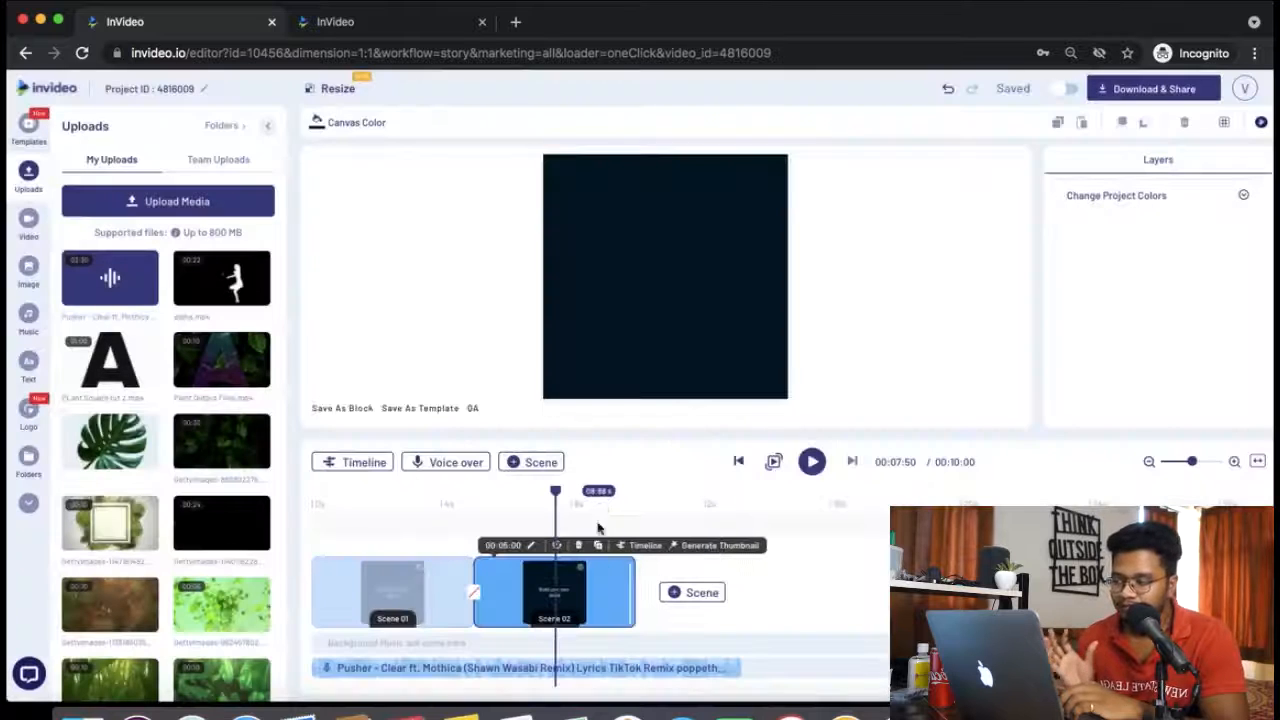
- Extend Scene 02 to the end of the audio clip and shorten Scene 01 to 3.75 seconds
left_click_drag(628, 593, 734, 593)
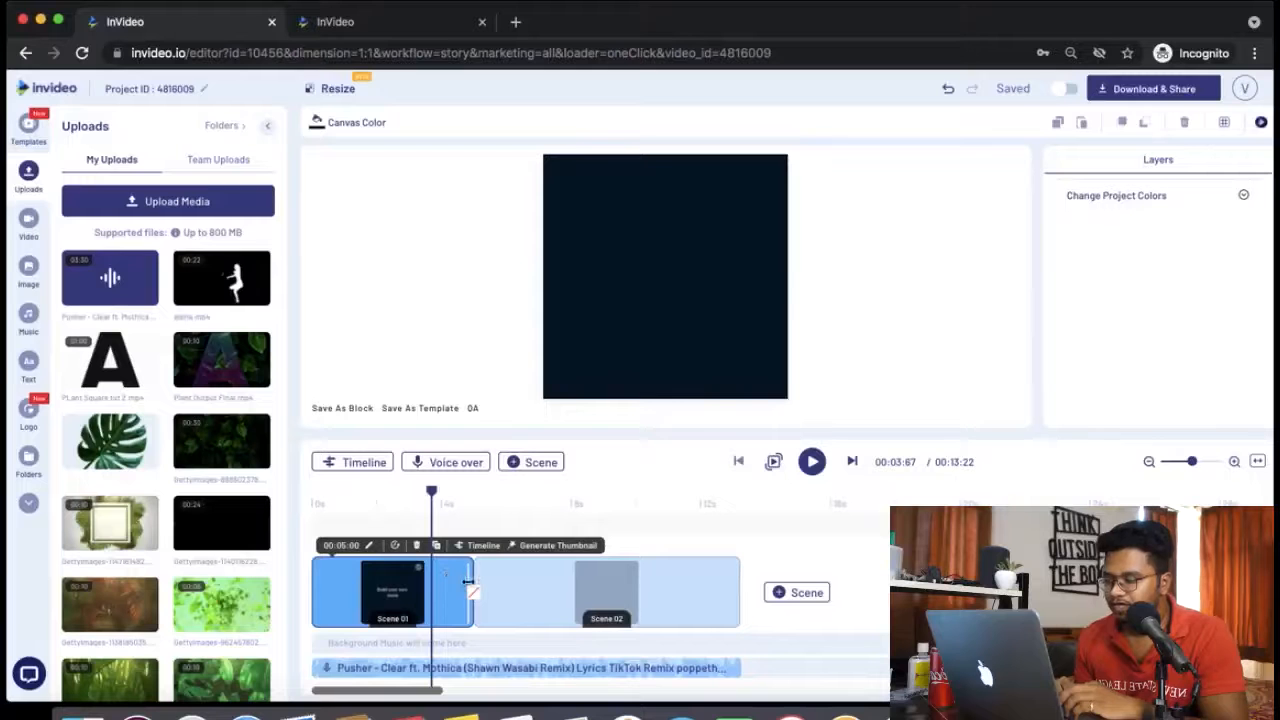
left_click_drag(467, 583, 434, 583)
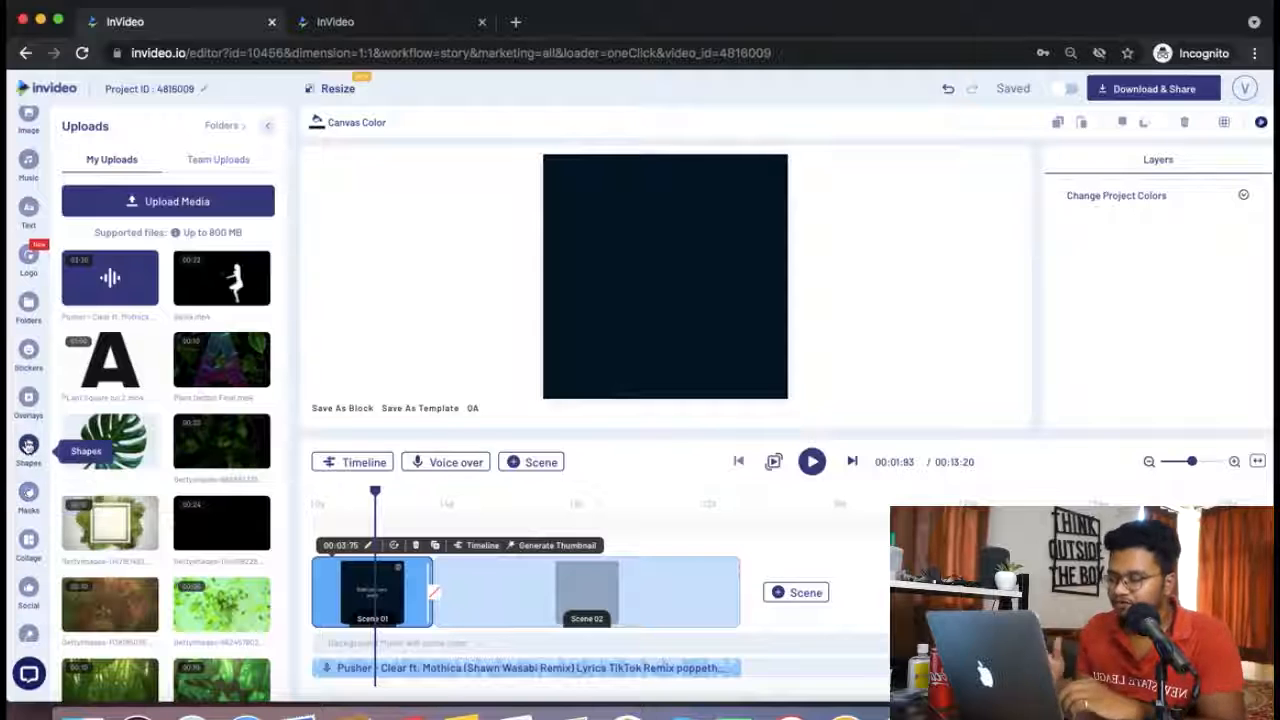
- Open Scene 02's timeline and add a vertical wavy strip and a wavy-line square from the shape library to its canvas
left_click(28, 445)
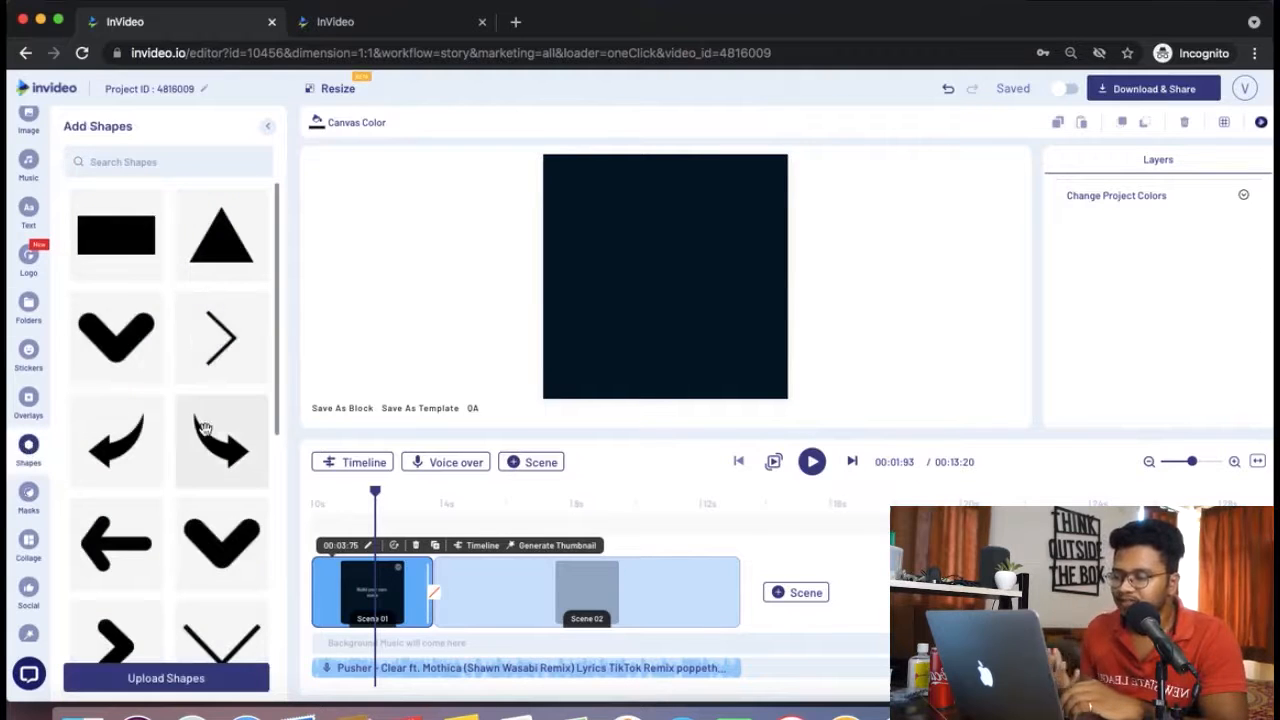
scroll(206, 429, "down", 10)
left_click(590, 590)
left_click(591, 546)
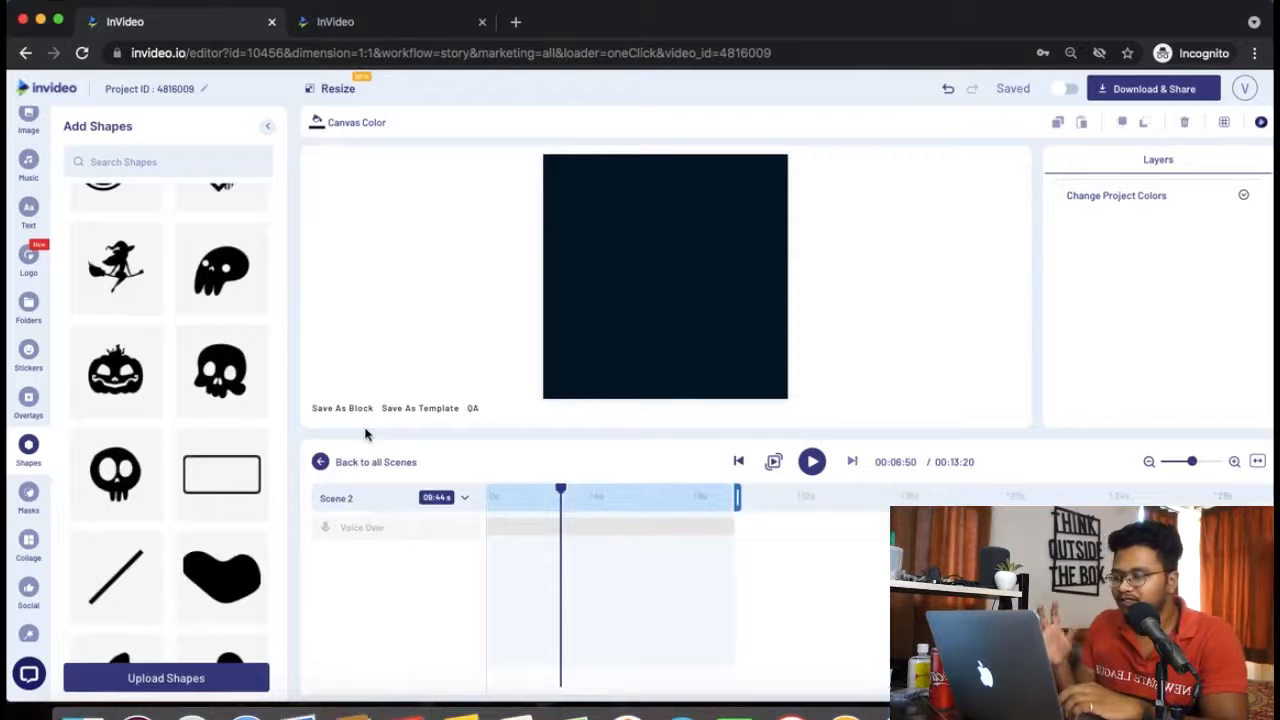
scroll(163, 414, "down", 2)
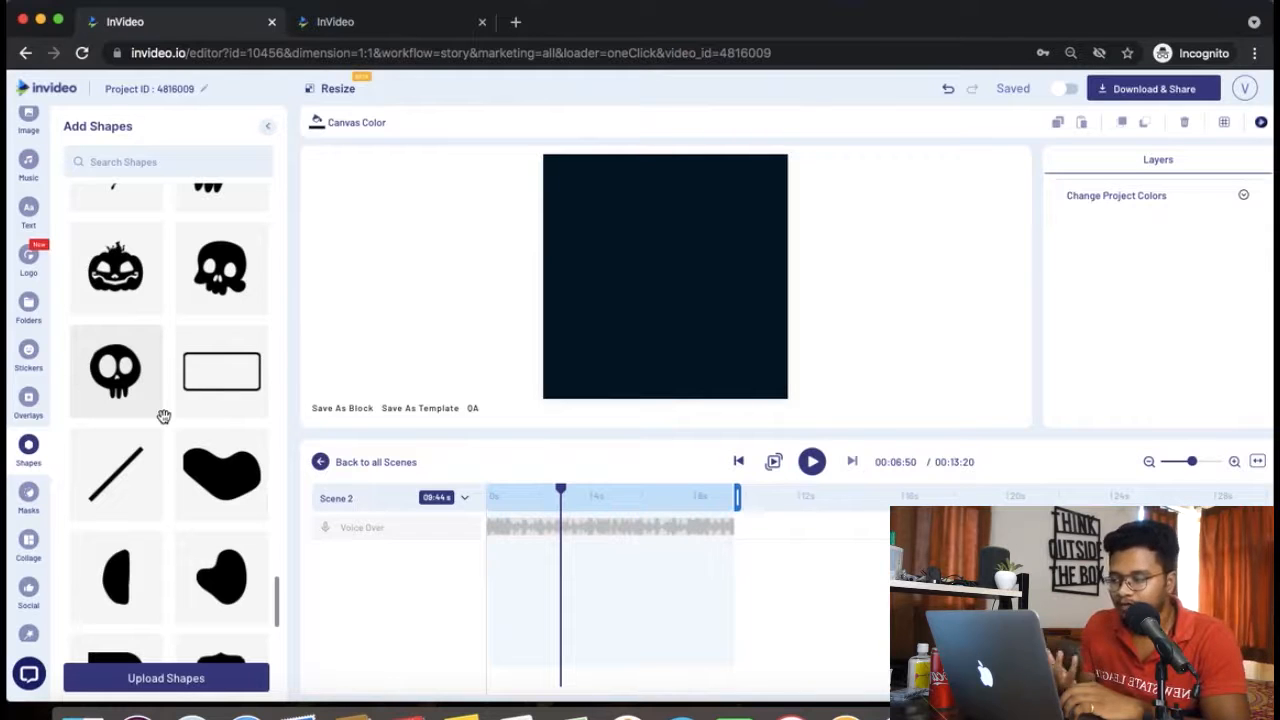
scroll(163, 414, "down", 5)
left_click(221, 452)
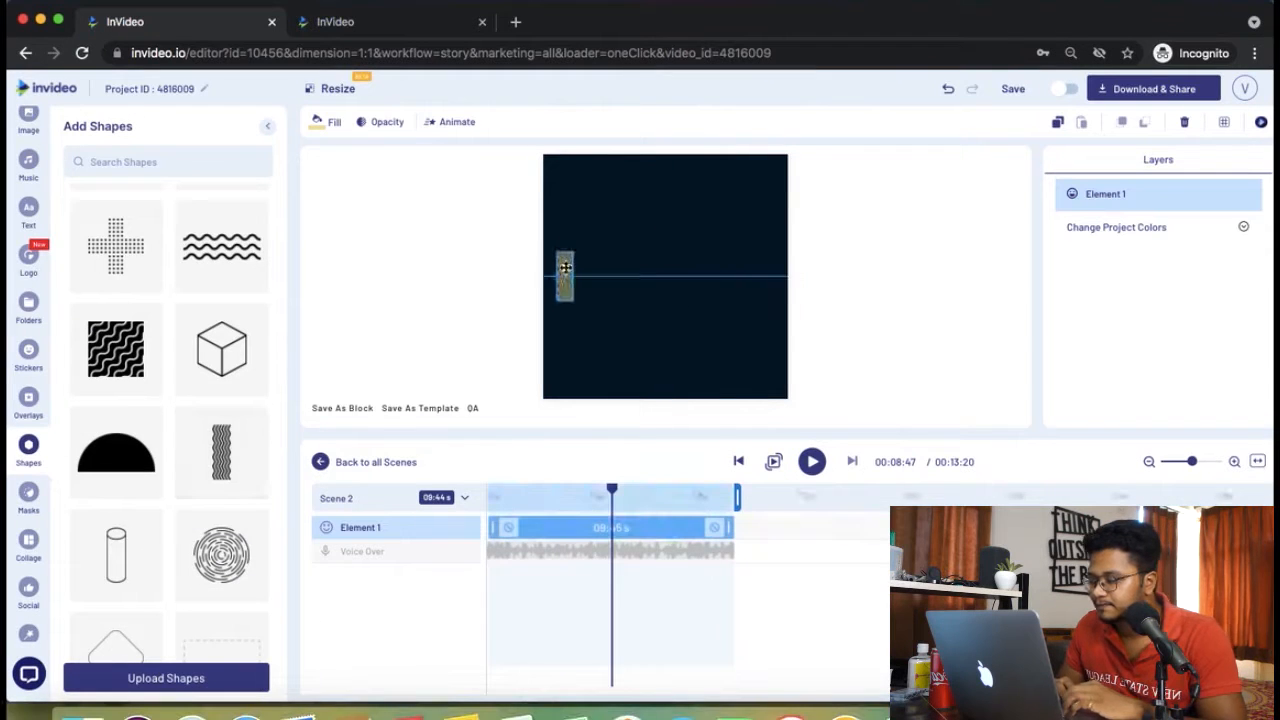
left_click(116, 350)
- Add the concentric-line triangle to Scene 02 and rotate it to point downward beside the wavy-line square
scroll(174, 449, "down", 5)
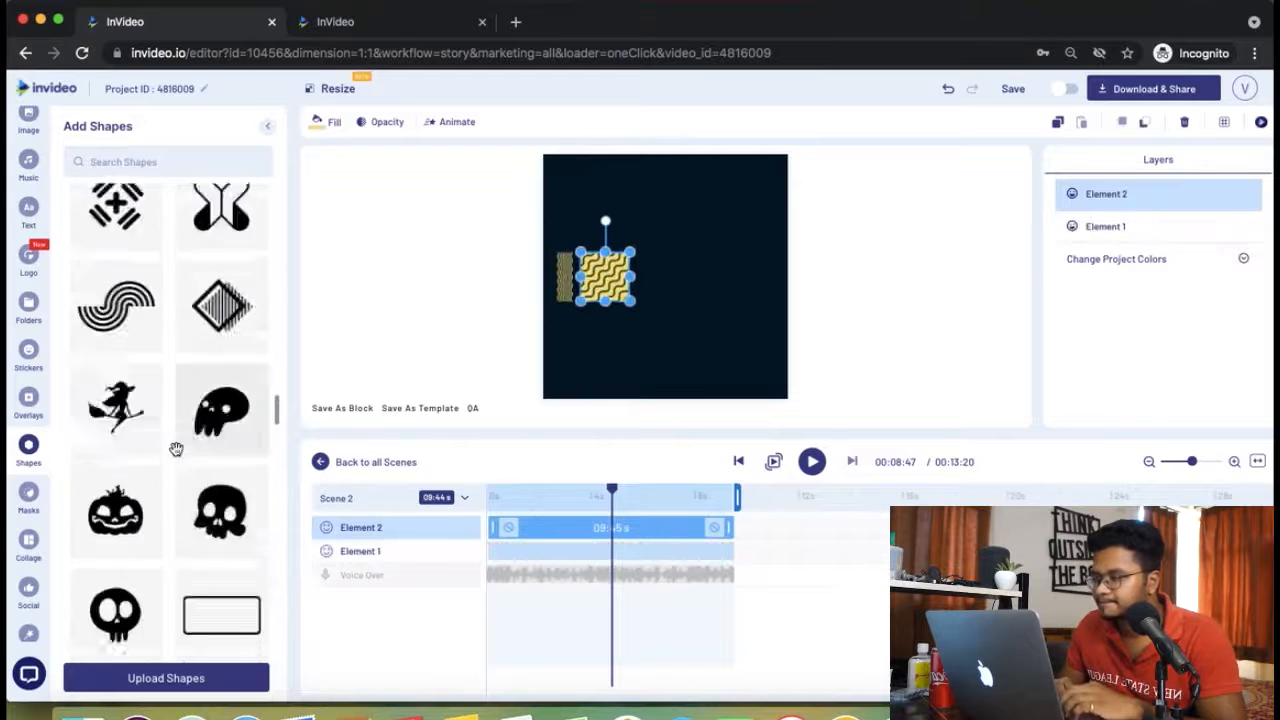
scroll(175, 449, "down", 5)
scroll(209, 394, "down", 3)
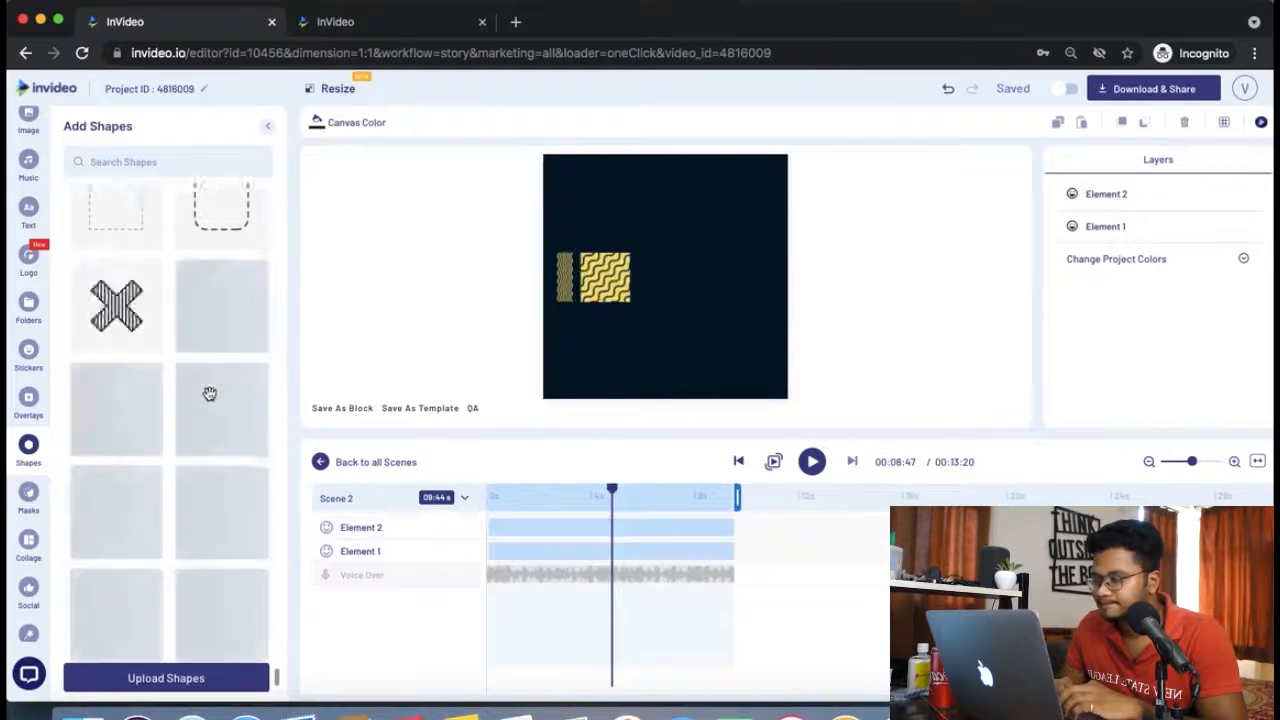
left_click(222, 445)
left_click_drag(666, 220, 697, 231)
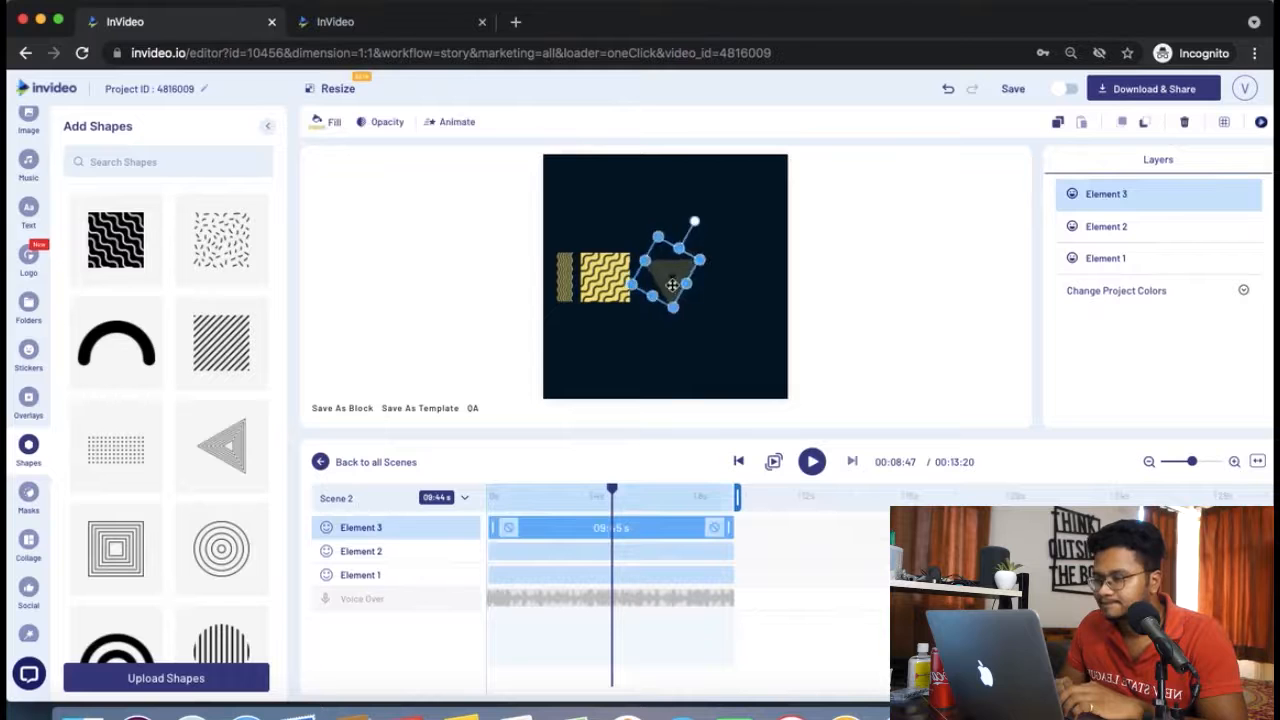
left_click(500, 307)
- Add the concentric half-circle arcs to Scene 02, rotated to face right and placed beside the triangle
scroll(189, 396, "down", 20)
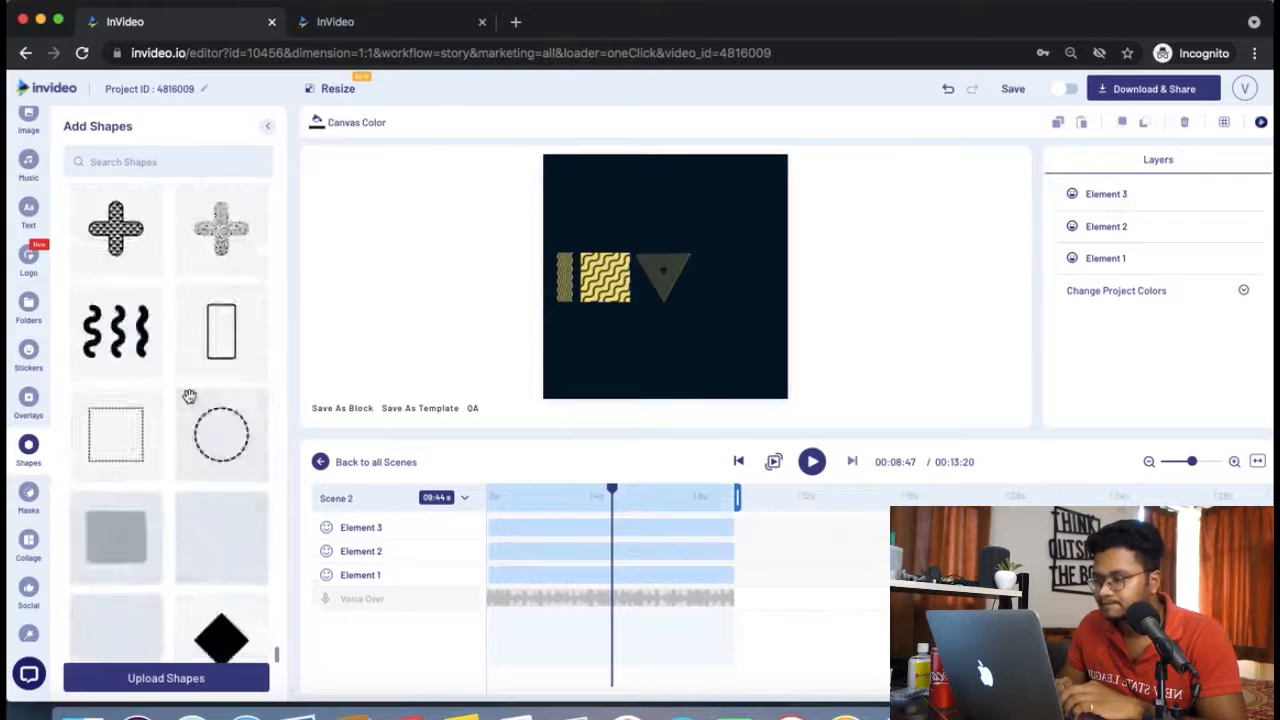
scroll(189, 396, "down", 10)
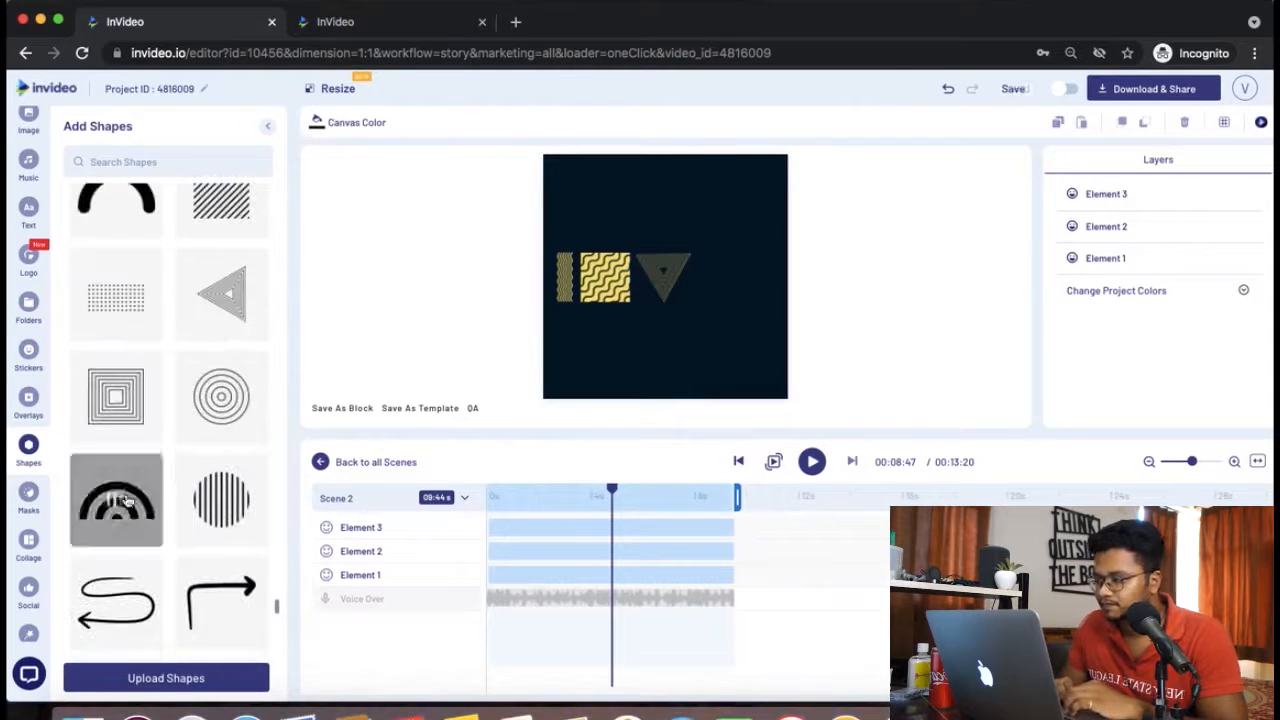
left_click(116, 497)
left_click_drag(665, 240, 718, 284)
left_click(686, 337)
- Add two more patterned shapes to the middle of Scene 02's canvas, including the striped circle
scroll(171, 380, "up", 15)
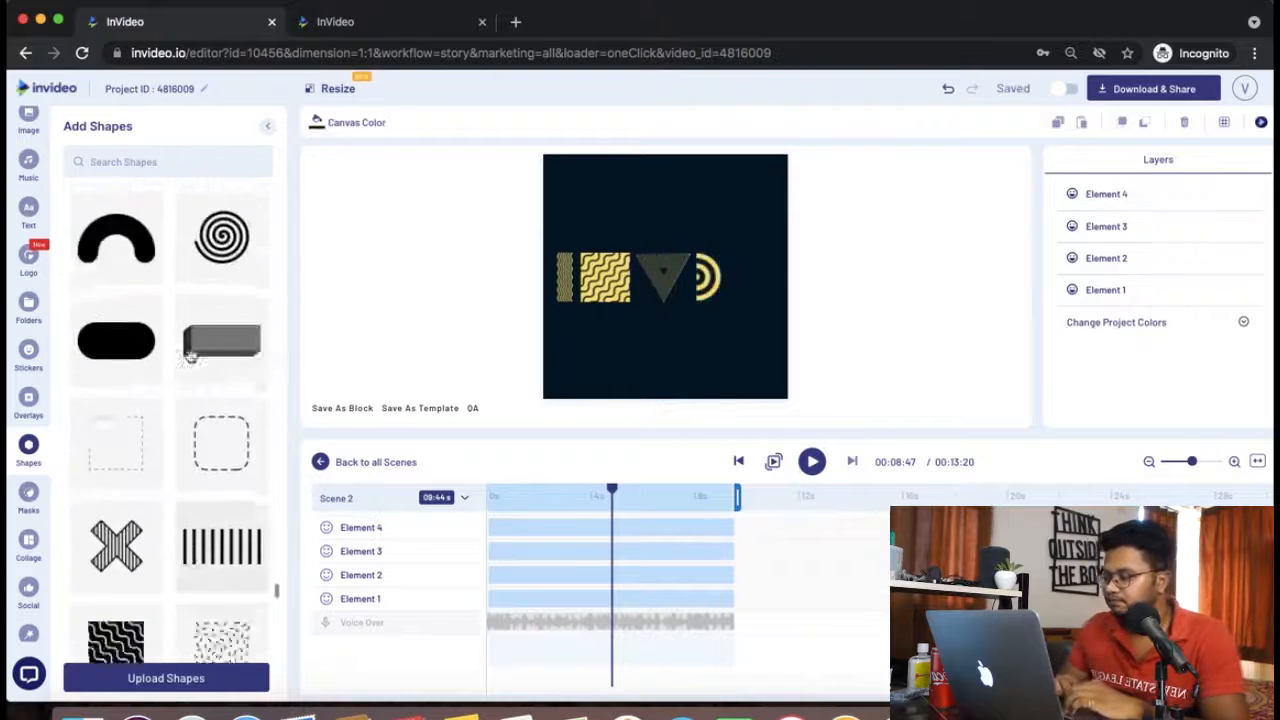
scroll(173, 384, "down", 12)
left_click(125, 297)
left_click(215, 405)
- Add a zigzag shape below the row of shapes in Scene 02 and fill it yellow
scroll(208, 465, "down", 8)
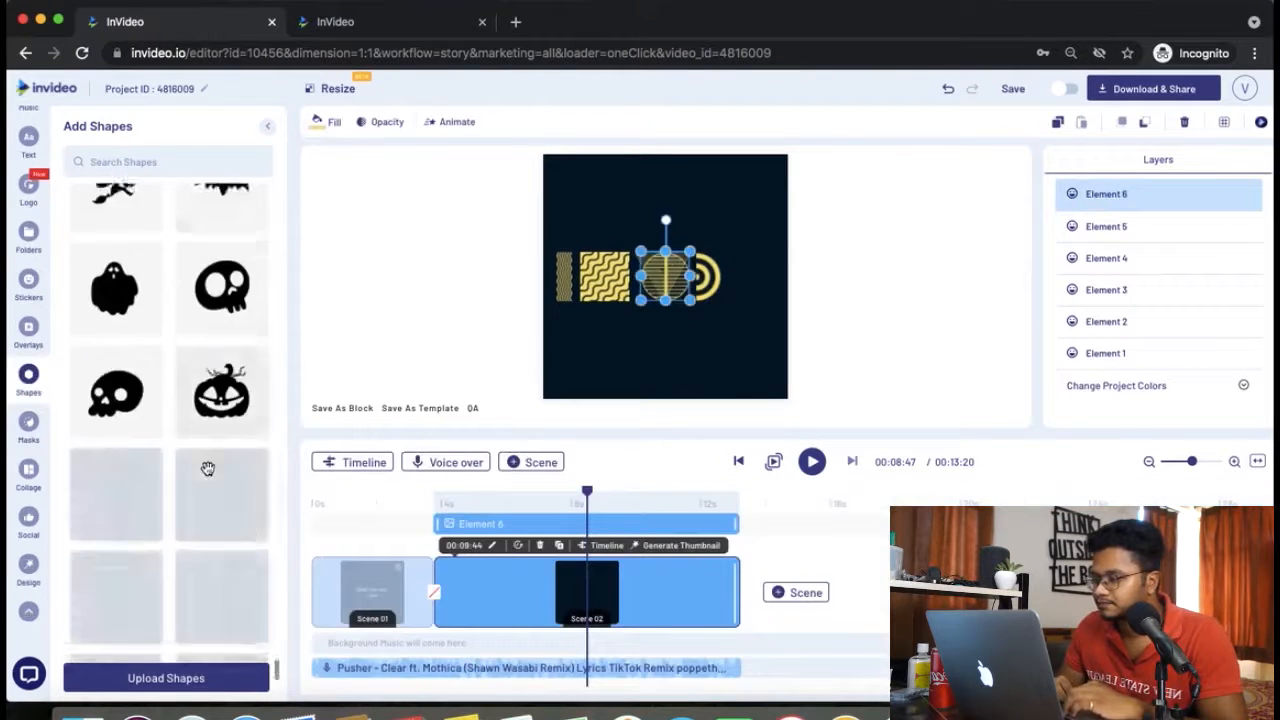
scroll(207, 466, "up", 15)
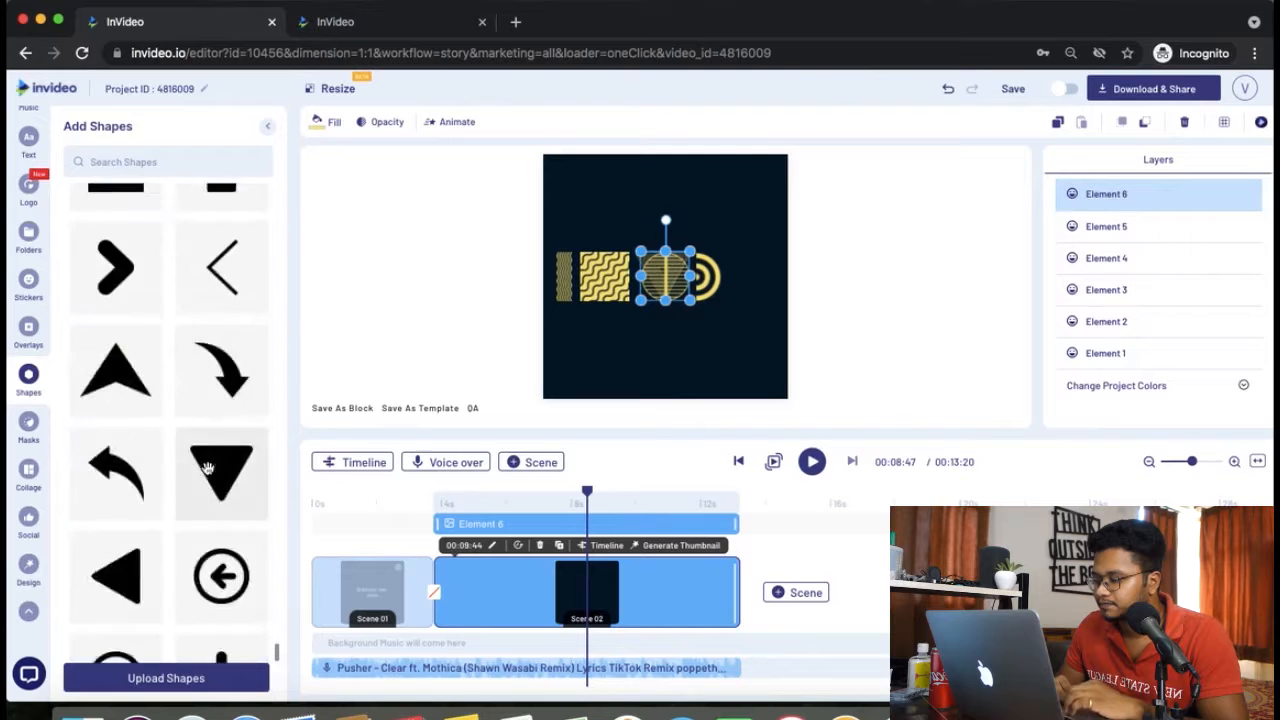
left_click(212, 445)
left_click(330, 122)
left_click(120, 211)
left_click(28, 374)
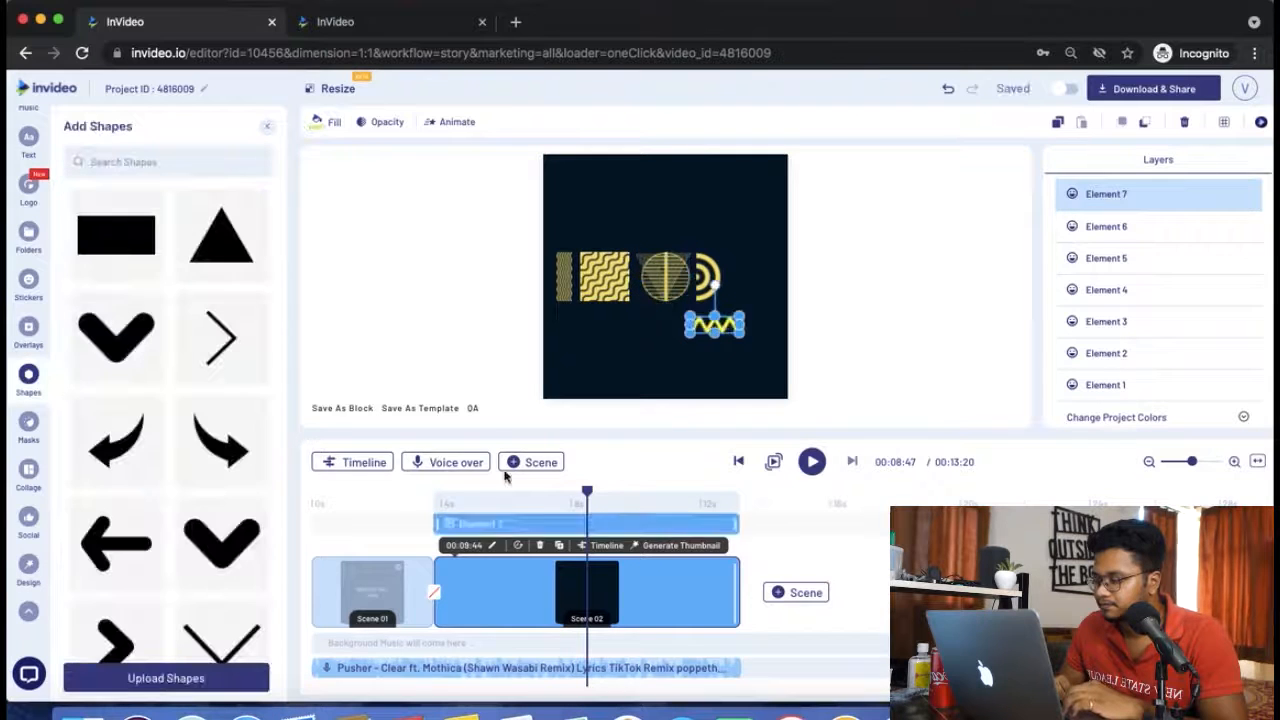
- Move the shape at the canvas centre to the far end of the row and adjust the row of patterned shapes in Scene 02
left_click_drag(665, 277, 758, 278)
left_click(718, 280)
left_click(562, 278)
left_click(598, 278)
left_click(660, 268)
left_click(695, 275)
left_click(712, 275)
left_click(728, 270)
left_click(758, 276)
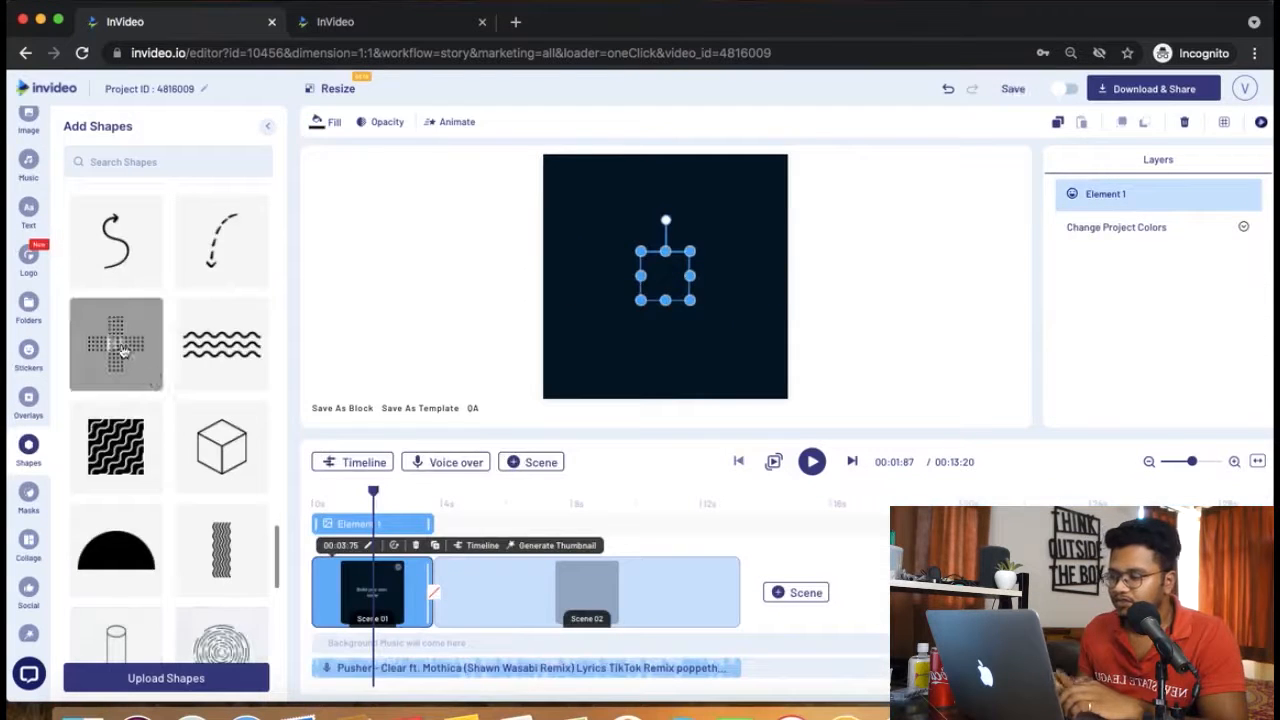
- Add the dotted cross, the wavy-line square and another patterned shape to Scene 01
scroll(184, 406, "down", 2)
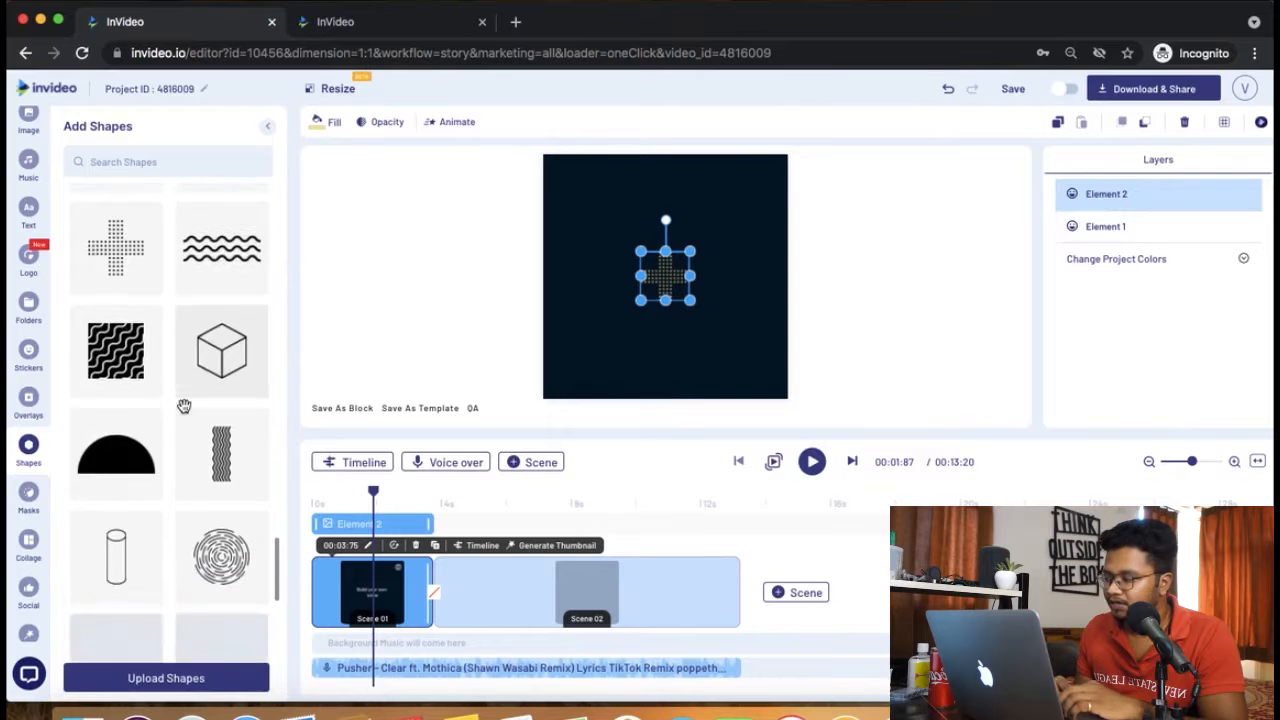
left_click(116, 358)
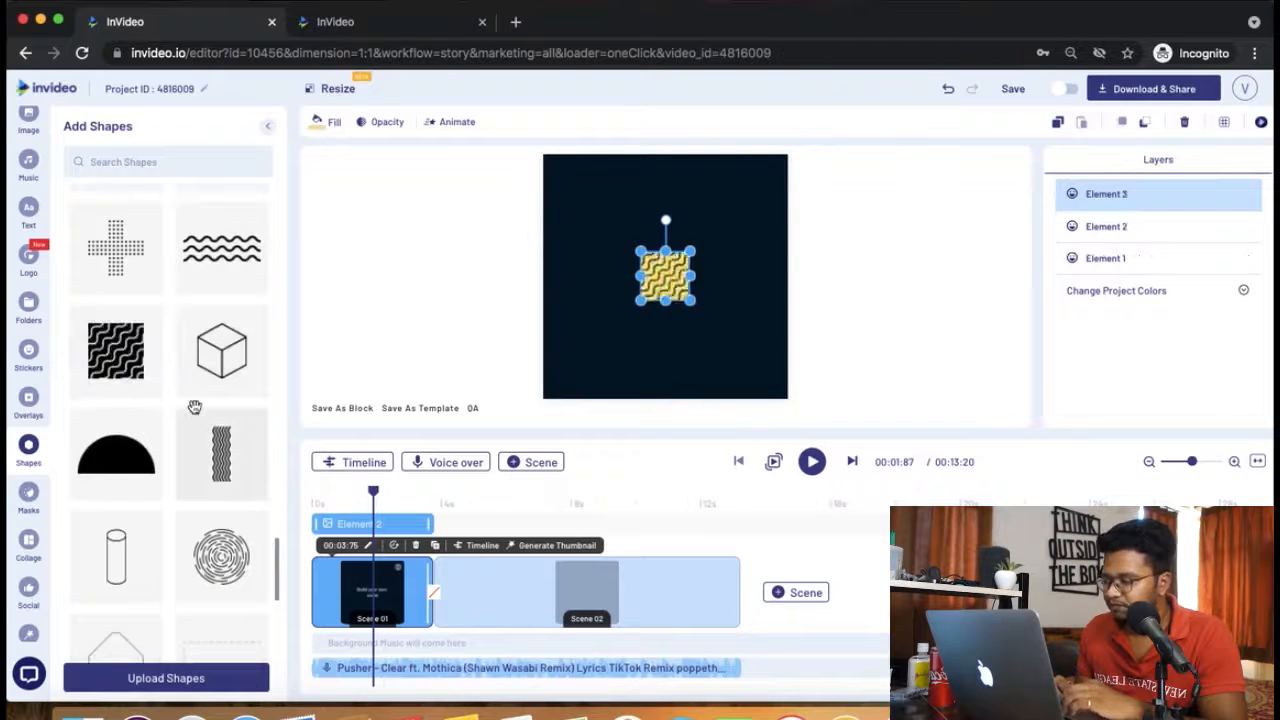
scroll(182, 308, "down", 1)
left_click(221, 541)
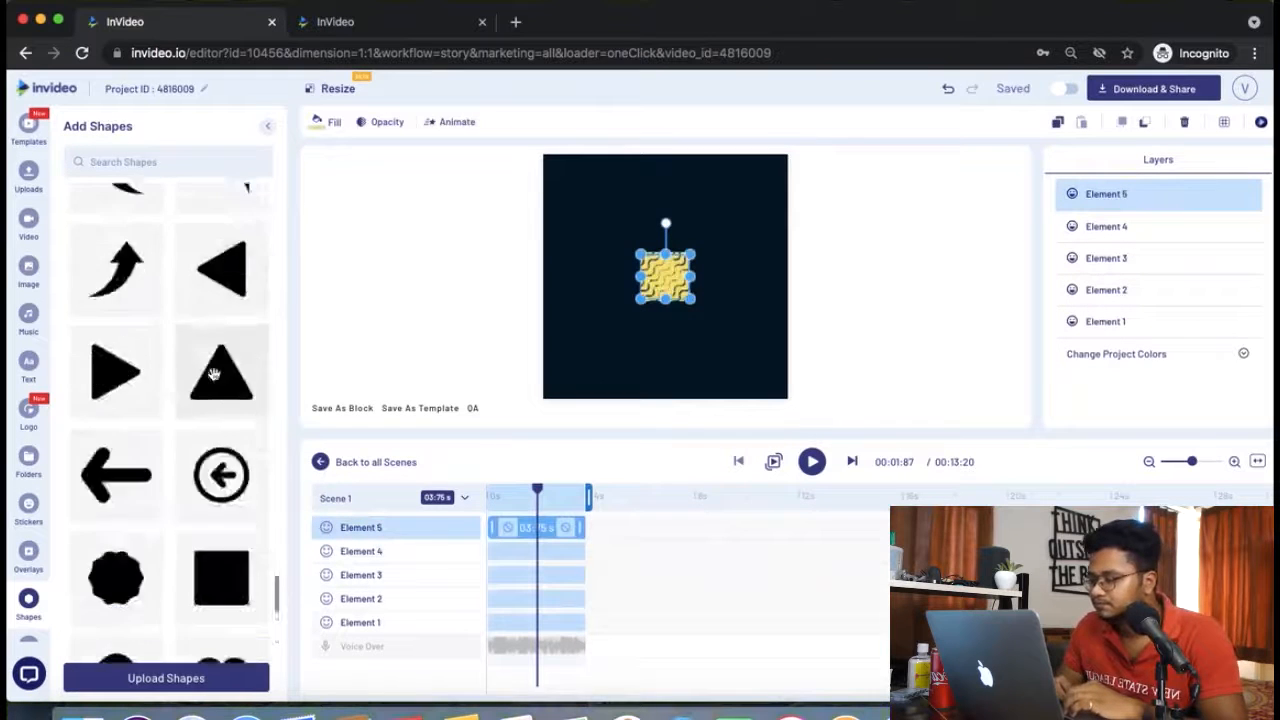
- Add the remaining shapes to Scene 01, including a striped circle, a half arc, a wavy-edged blob and a zigzag
scroll(206, 468, "down", 3)
scroll(206, 468, "down", 5)
left_click(206, 420)
scroll(200, 420, "down", 5)
left_click(200, 414)
scroll(200, 414, "down", 5)
left_click(200, 414)
scroll(195, 415, "down", 5)
left_click(190, 415)
scroll(190, 415, "down", 5)
scroll(406, 571, "down", 1)
left_click(101, 240)
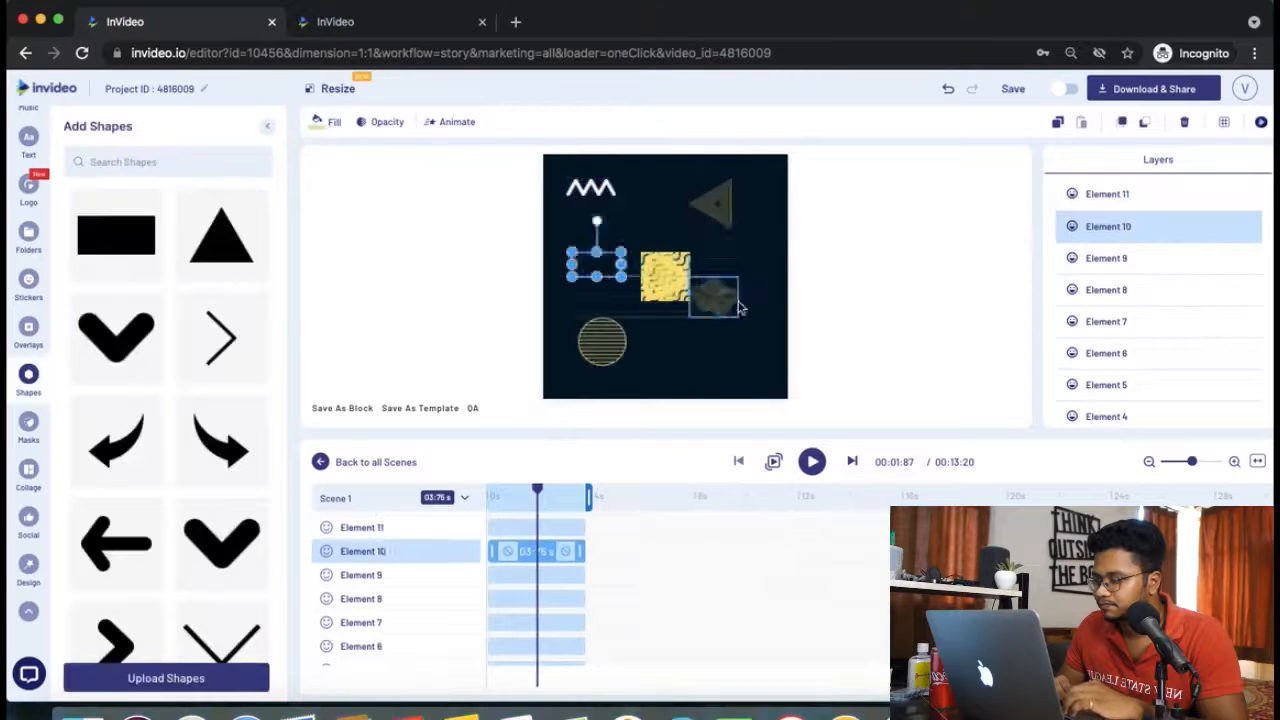
- Spread the eleven shapes across Scene 01's canvas so that none of them overlap
left_click(734, 337)
left_click(651, 208)
left_click_drag(651, 208, 657, 185)
left_click(586, 214)
left_click(594, 271)
left_click_drag(594, 271, 632, 363)
left_click(590, 285)
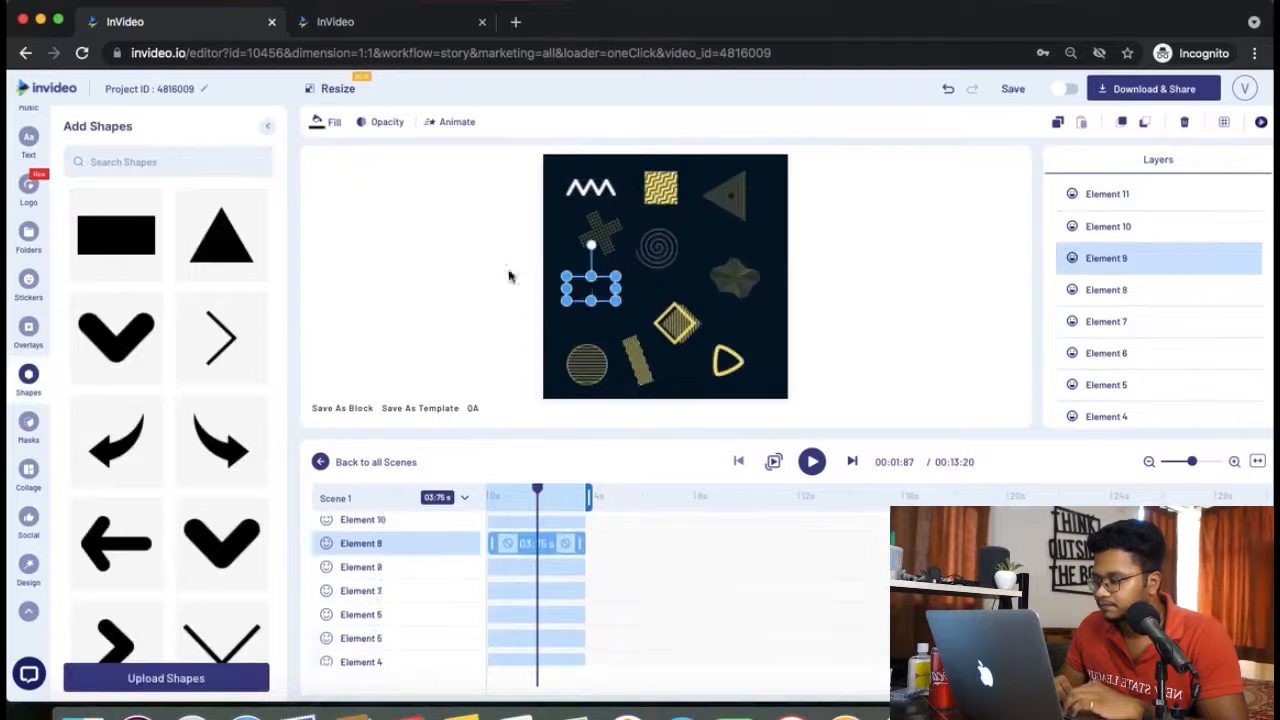
left_click(735, 360)
left_click(884, 291)
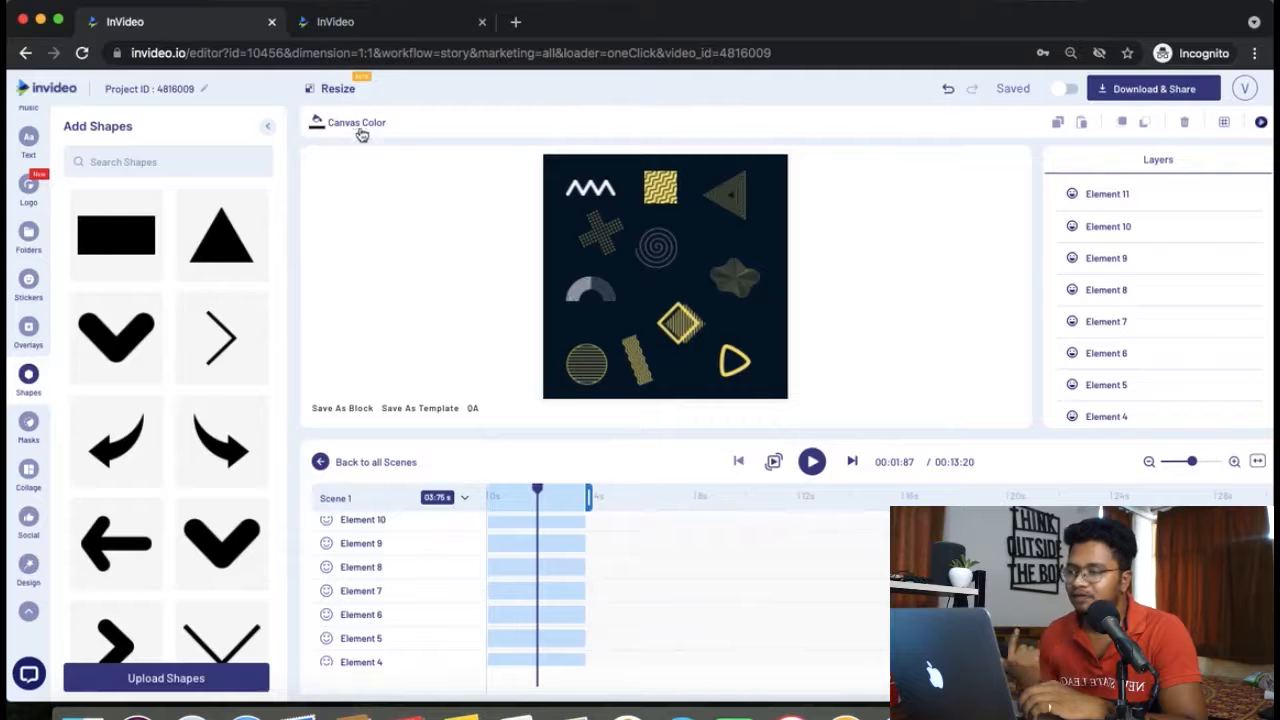
- Set Scene 01's canvas color to black and browse the trending color palettes on coolors.co for shape colors
left_click(356, 124)
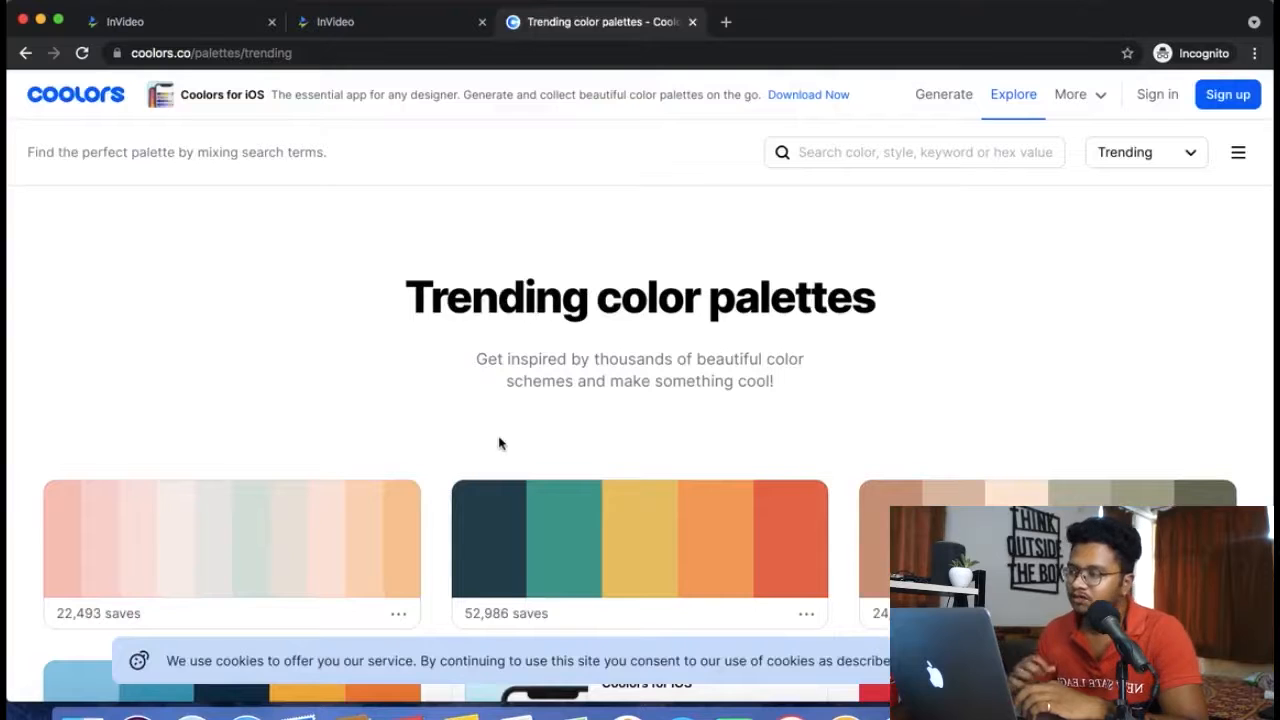
scroll(500, 443, "down", 5)
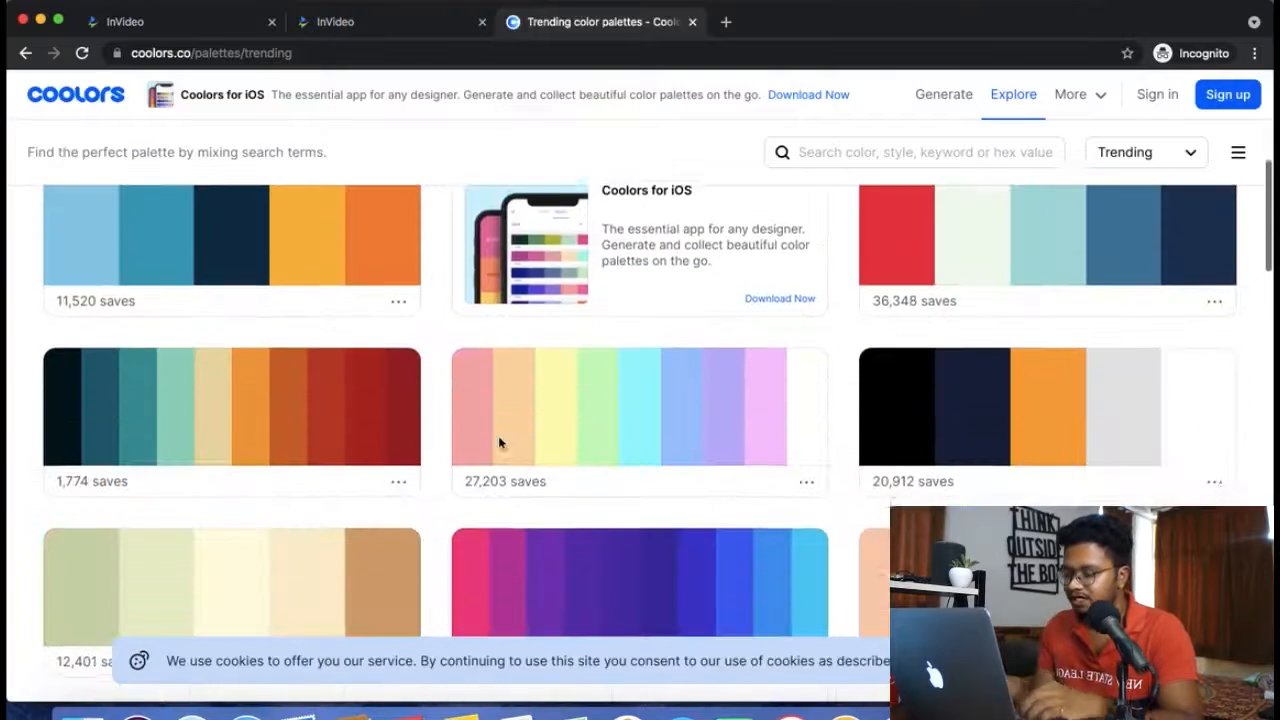
scroll(498, 443, "down", 2)
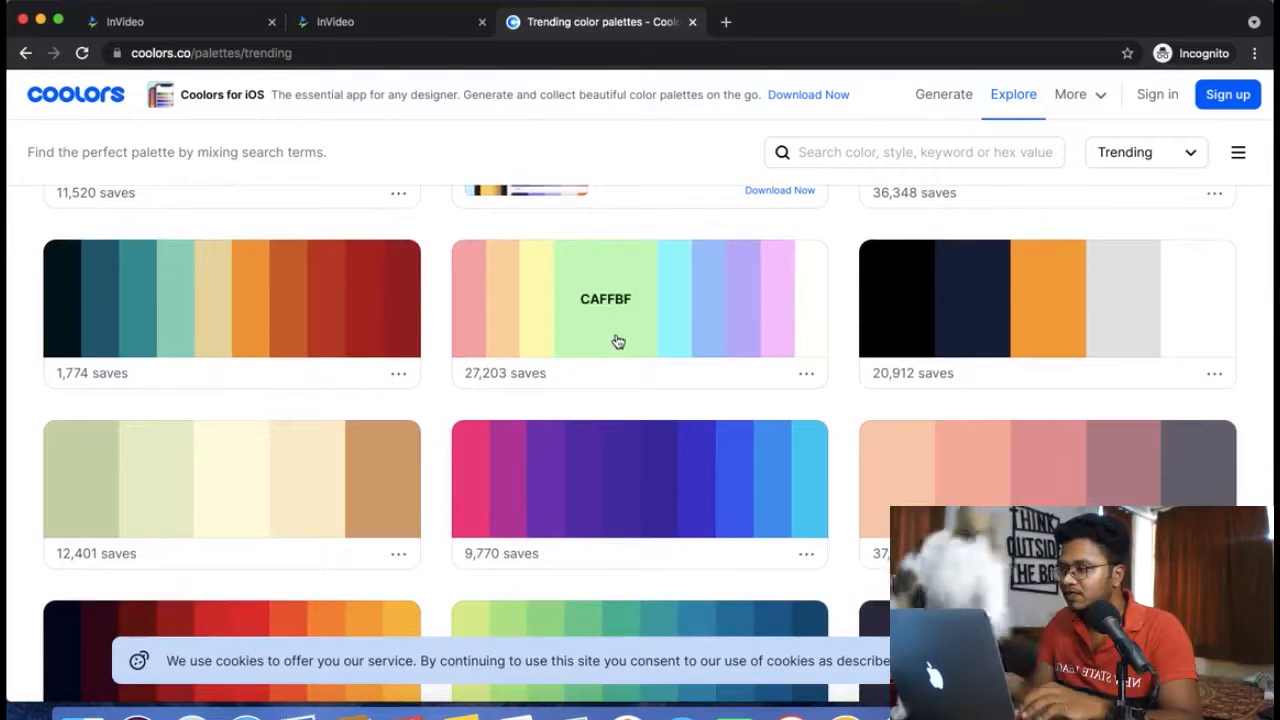
scroll(473, 313, "down", 4)
left_click(180, 21)
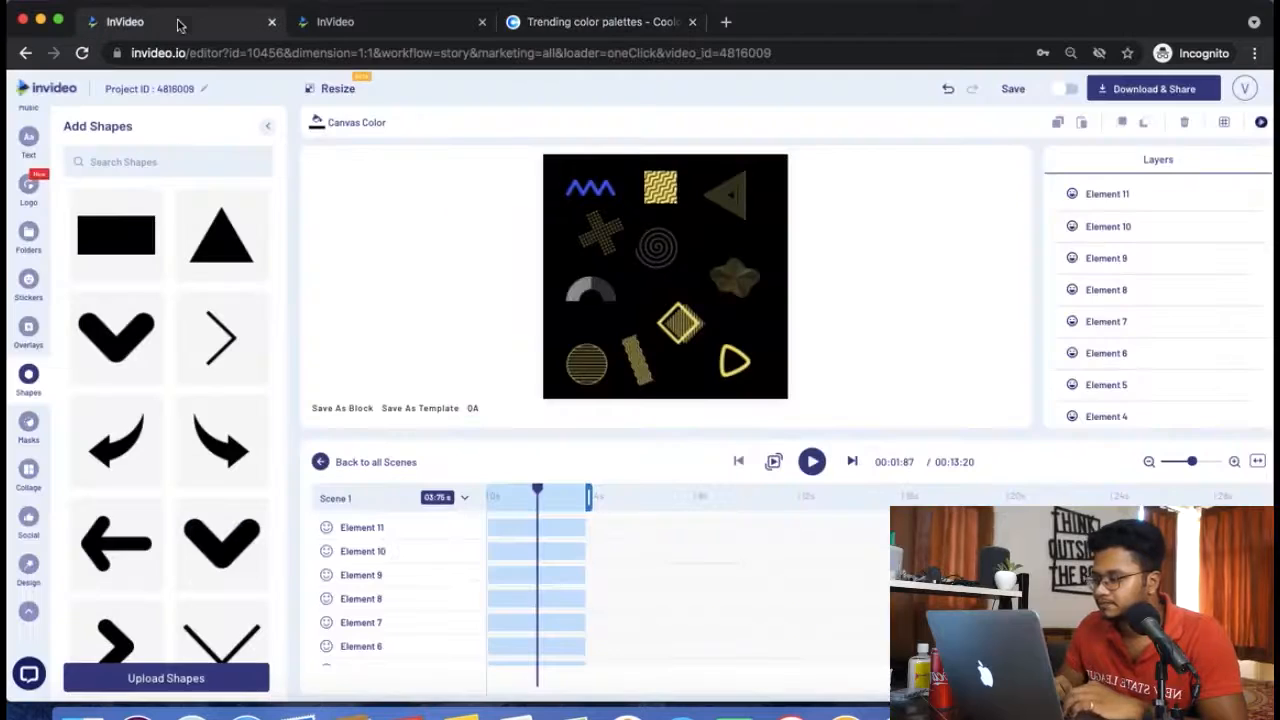
- Fill the half arc in Scene 01 with dark magenta
left_click(590, 289)
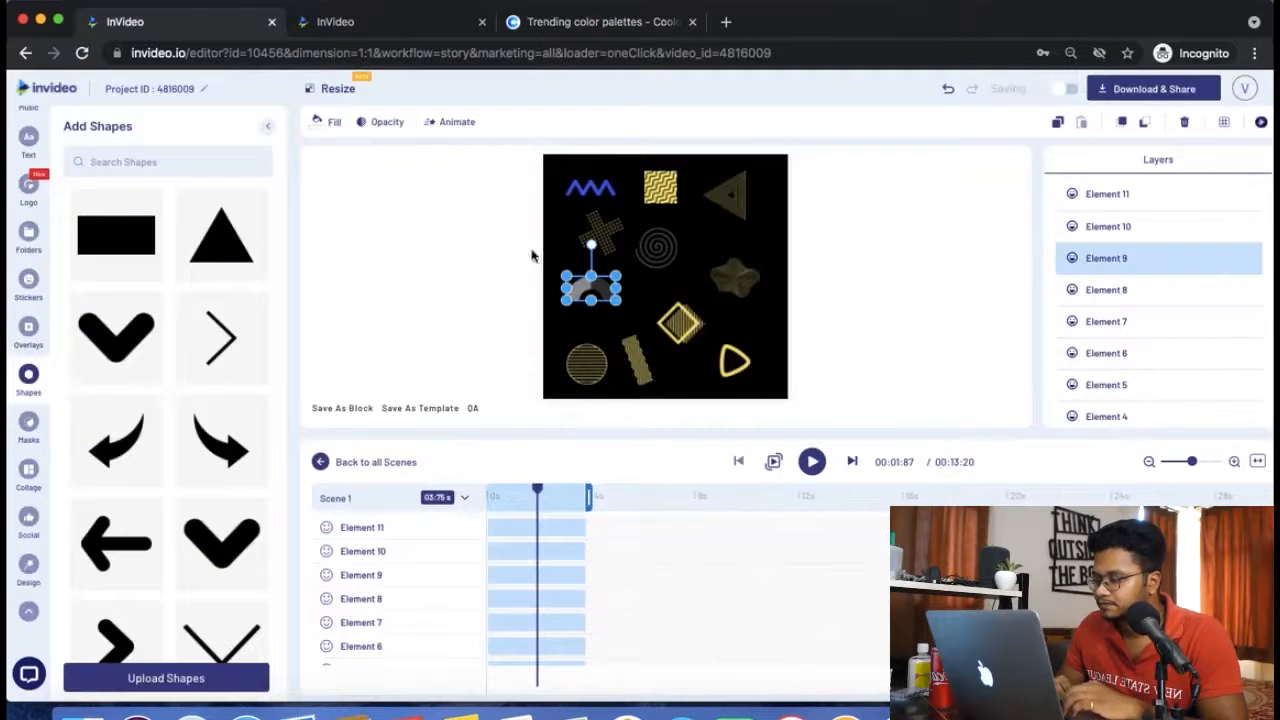
left_click(328, 124)
left_click(77, 183)
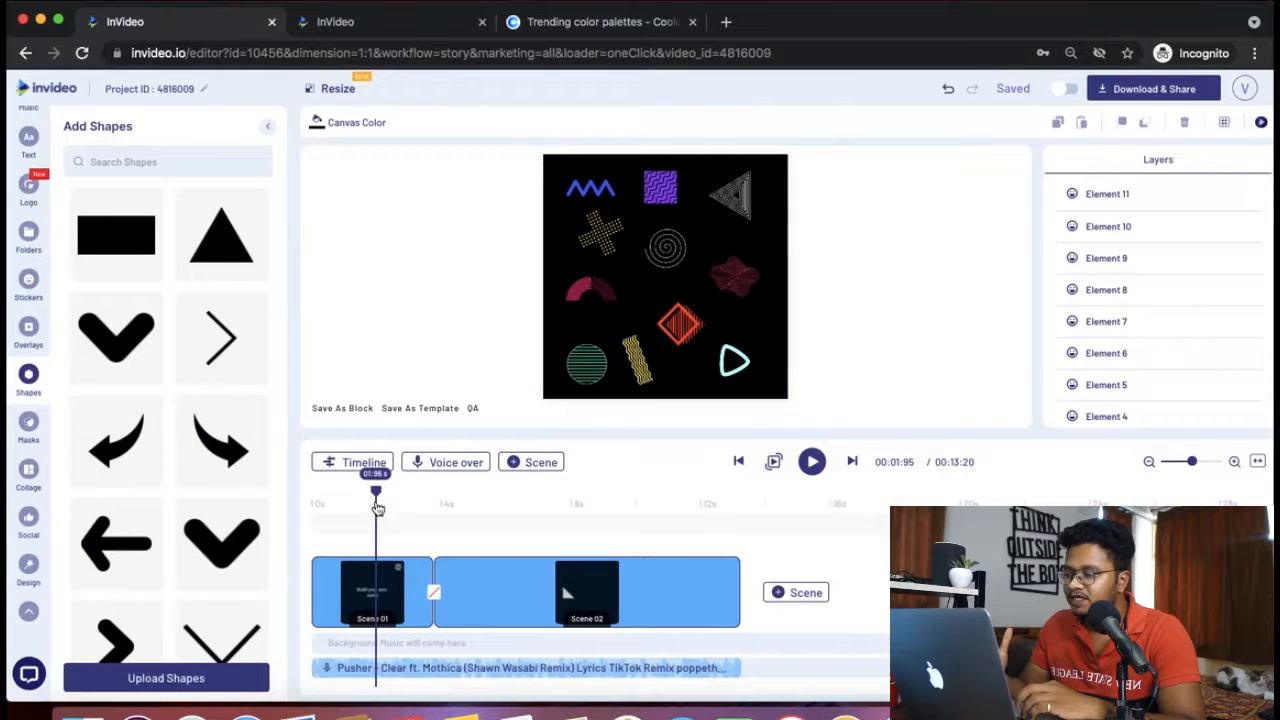
left_click(470, 506)
left_click(376, 504)
left_click_drag(376, 504, 443, 520)
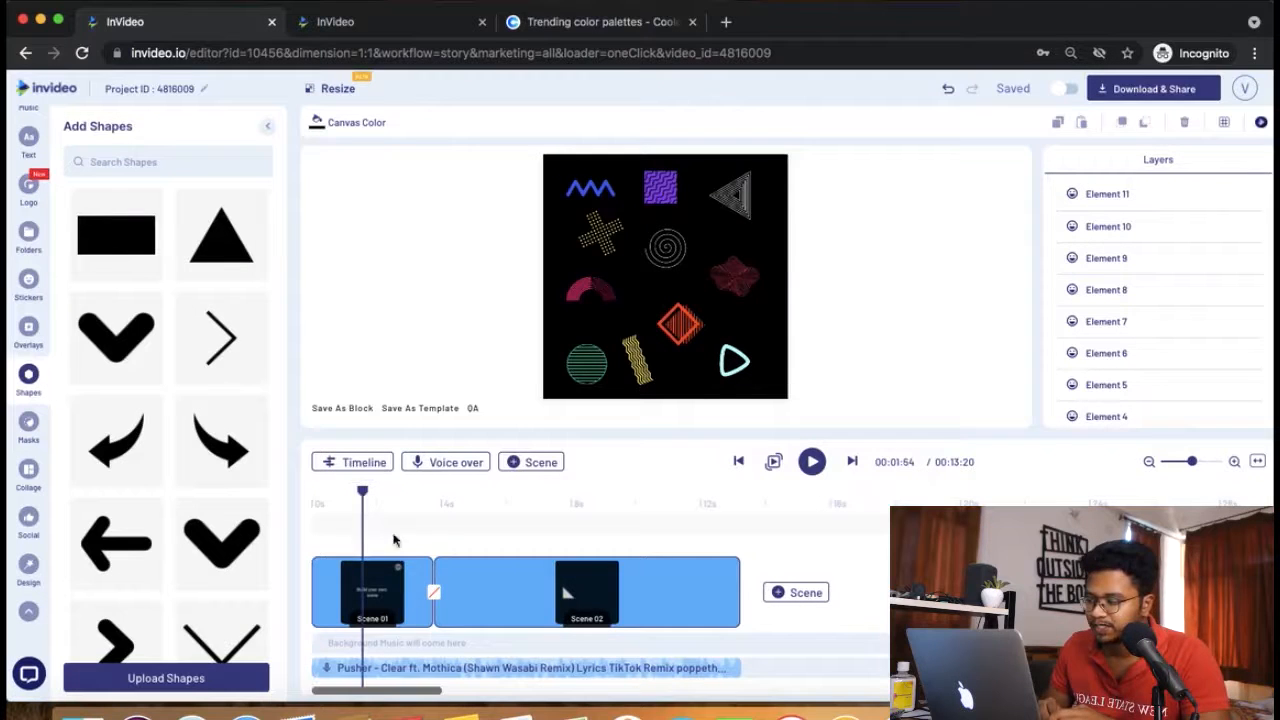
- Open Scene 01's own timeline and give the spiral a Bounce In entrance animation lasting 3 s
left_click(387, 580)
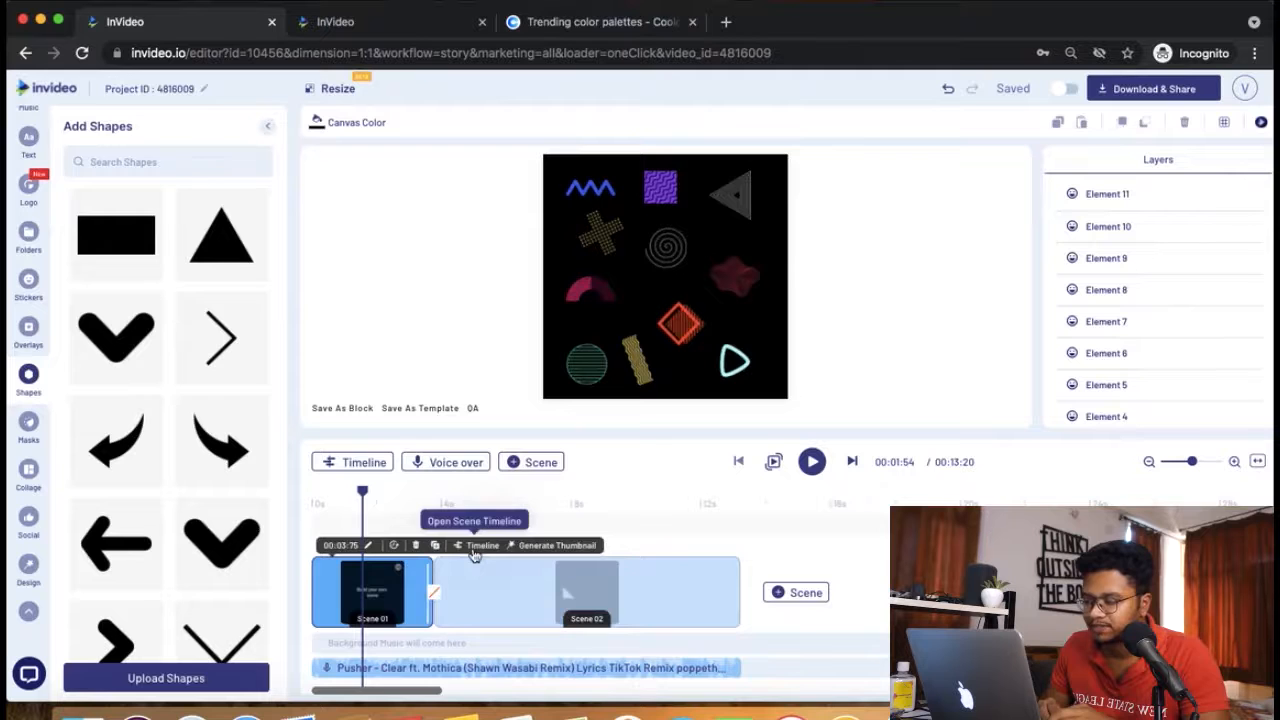
left_click(480, 546)
left_click(665, 245)
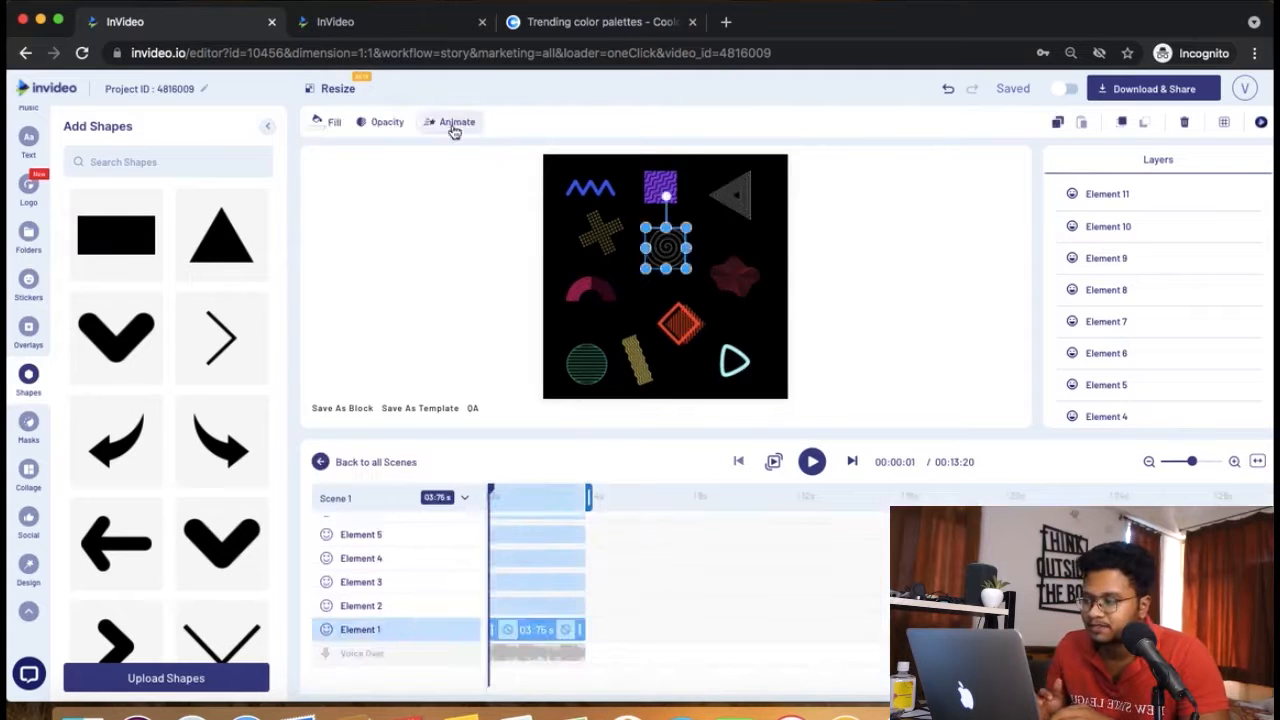
left_click(455, 124)
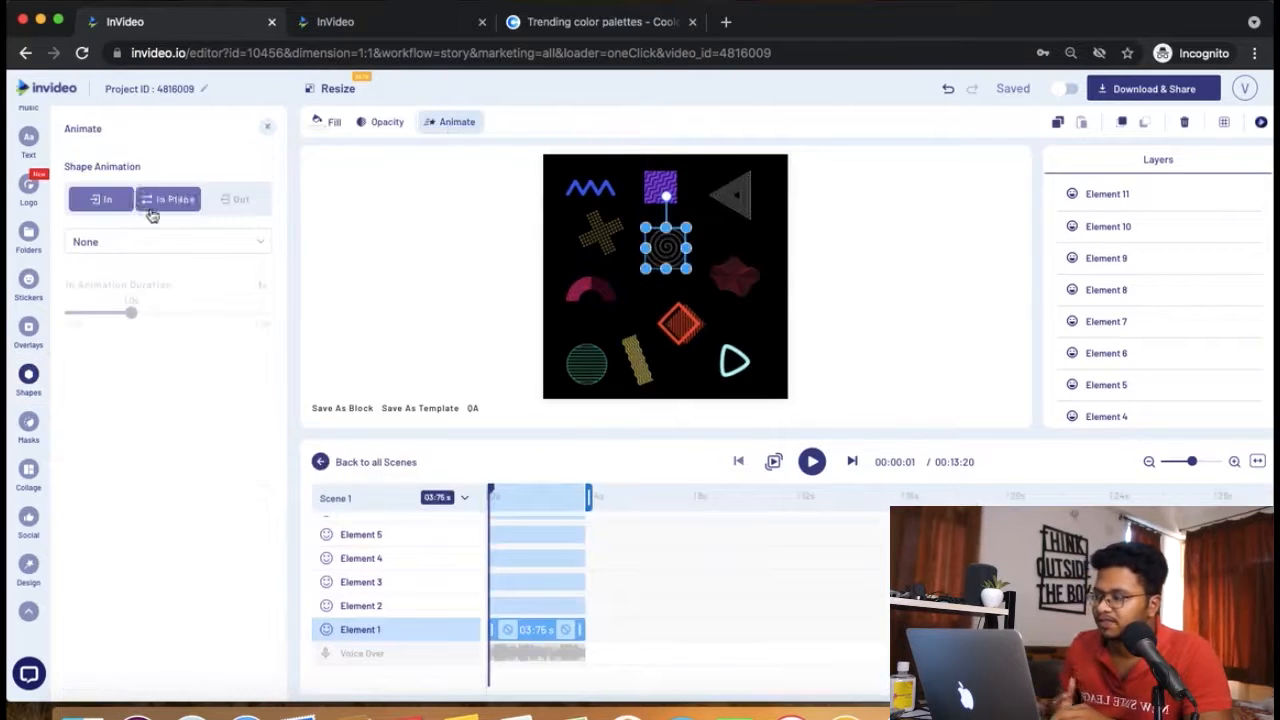
left_click(175, 242)
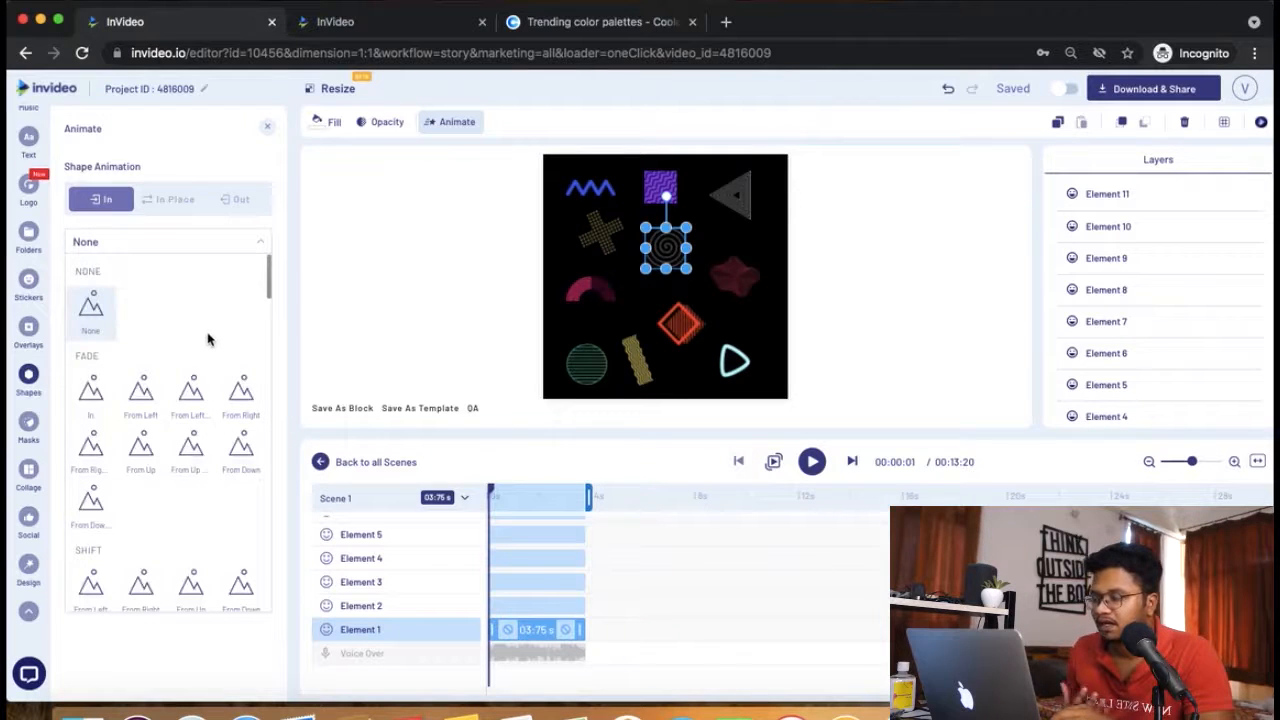
scroll(214, 360, "down", 5)
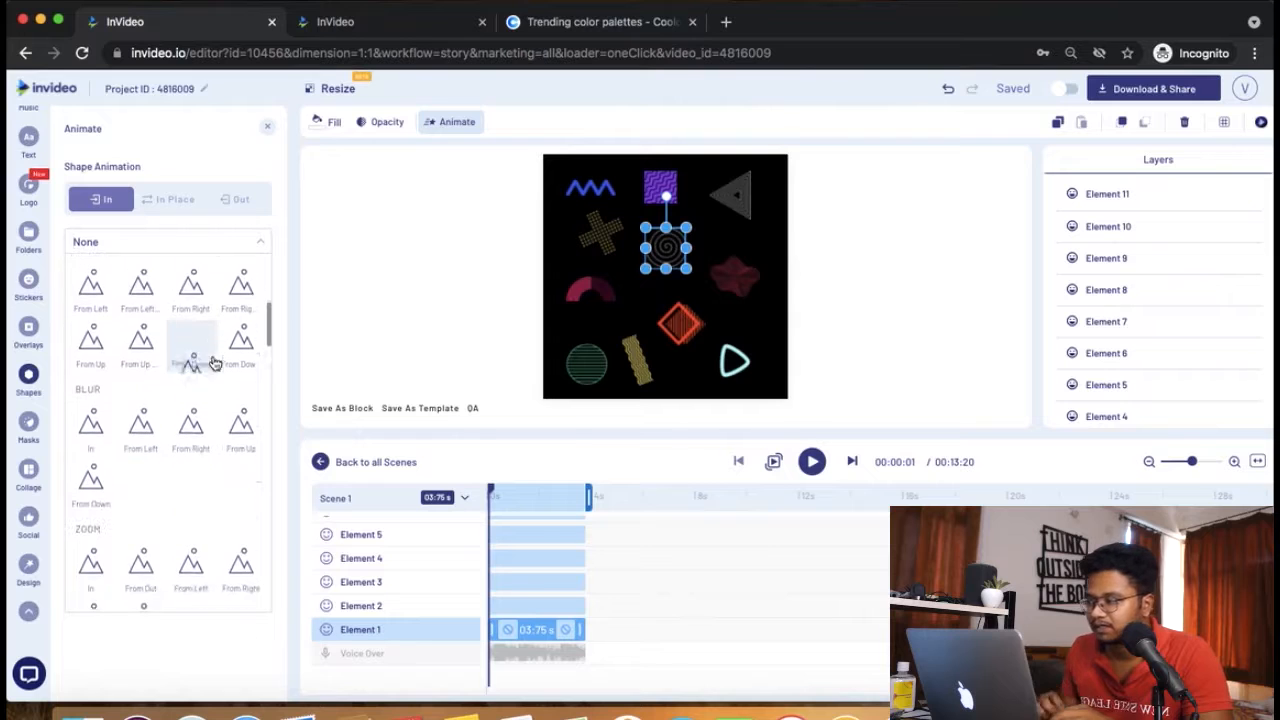
left_click(128, 442)
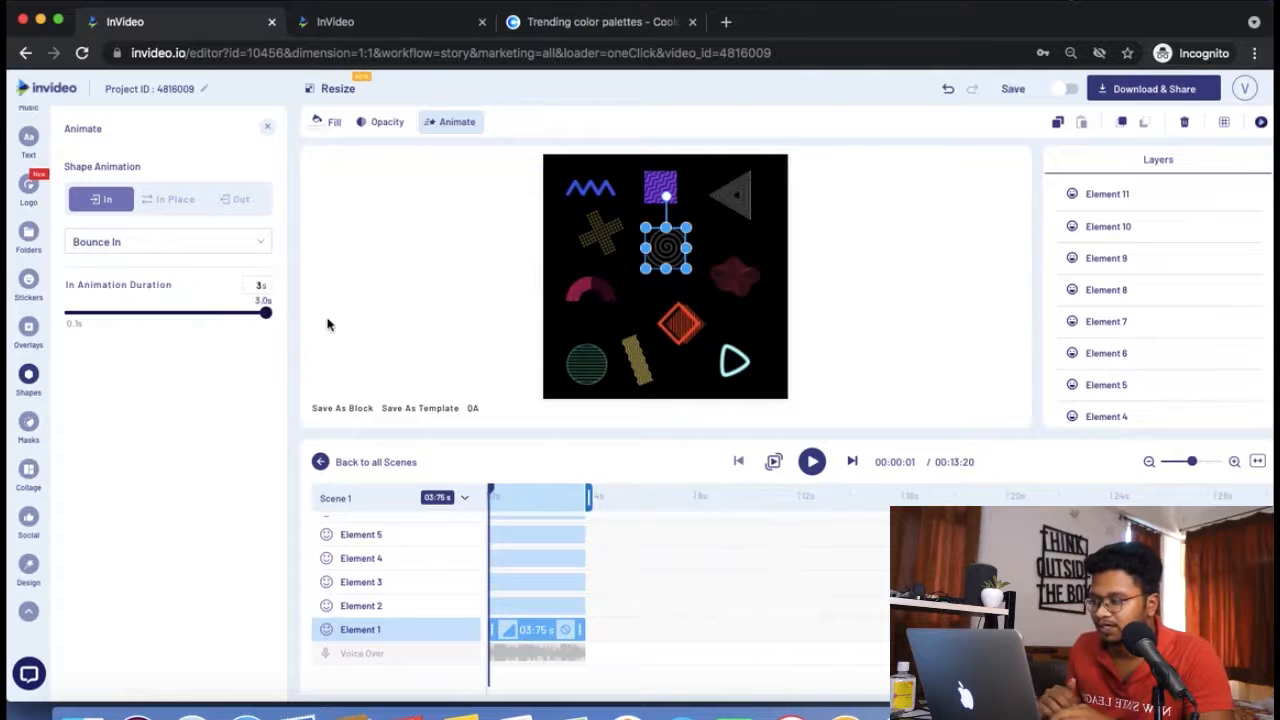
left_click(463, 353)
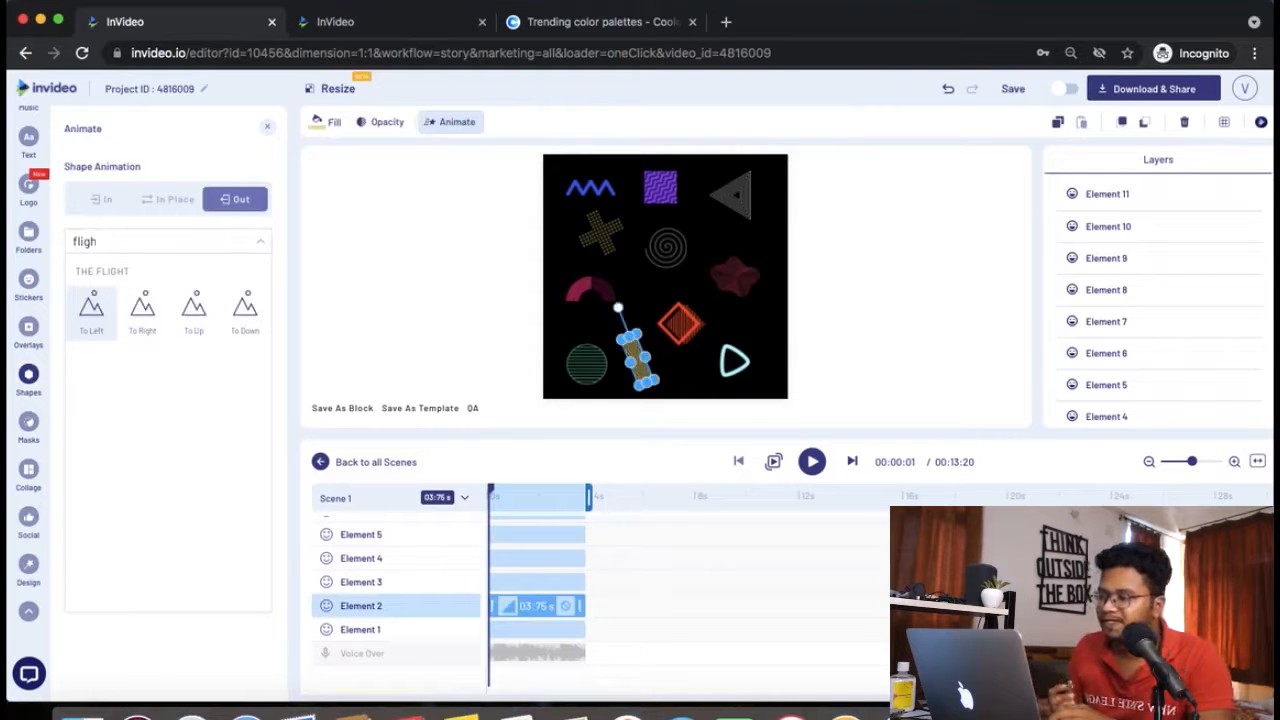
- Set the yellow wavy bar's exit animation to The Flight To Down and browse the entrance animations for the dotted cross
left_click(248, 318)
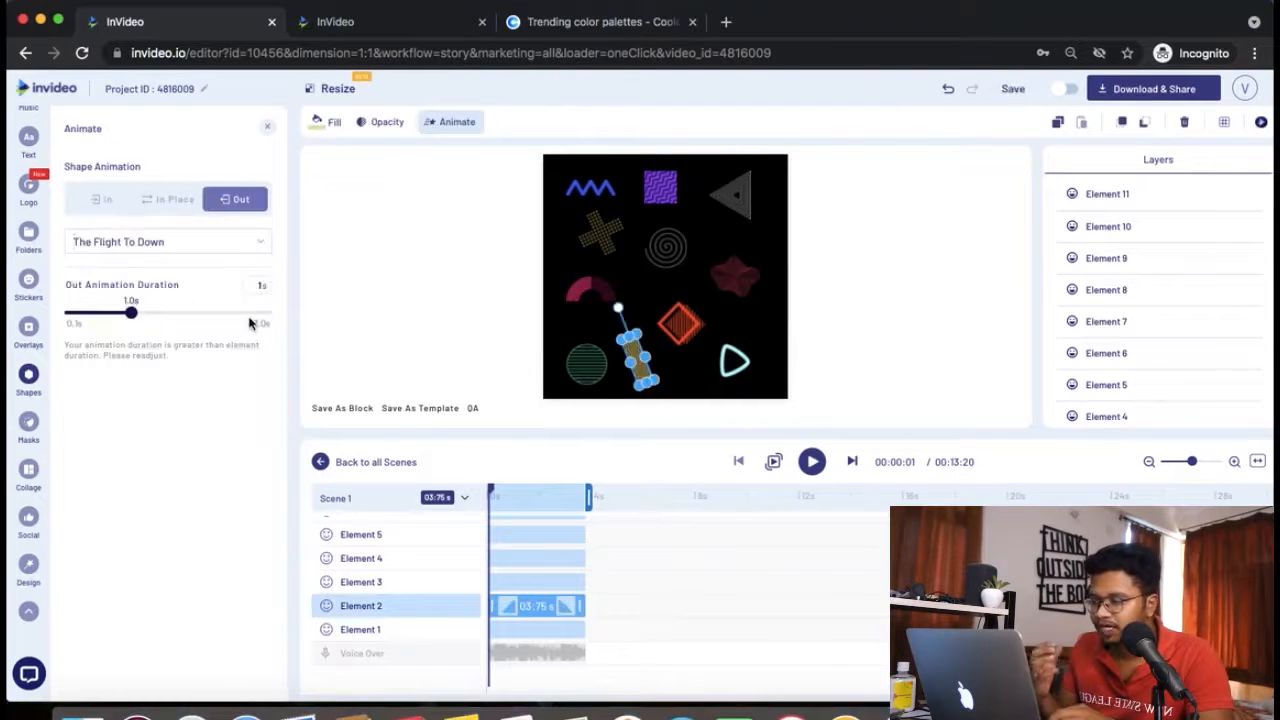
left_click(506, 583)
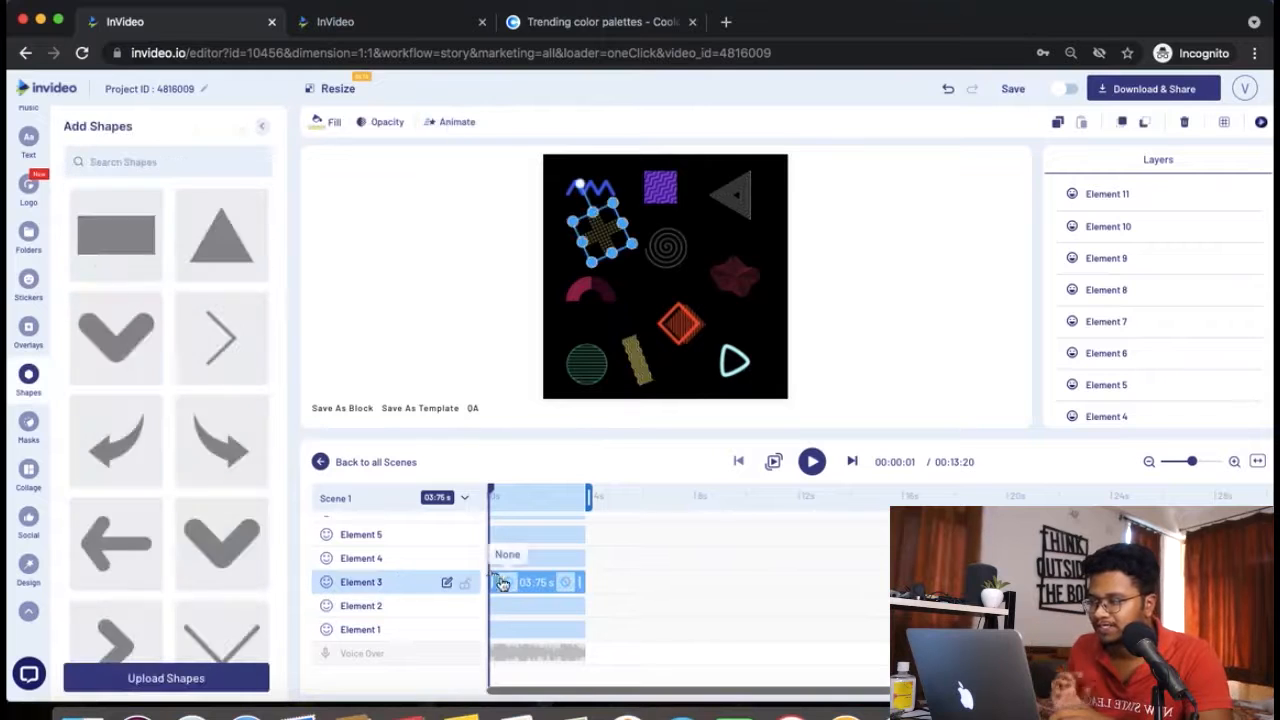
left_click(452, 126)
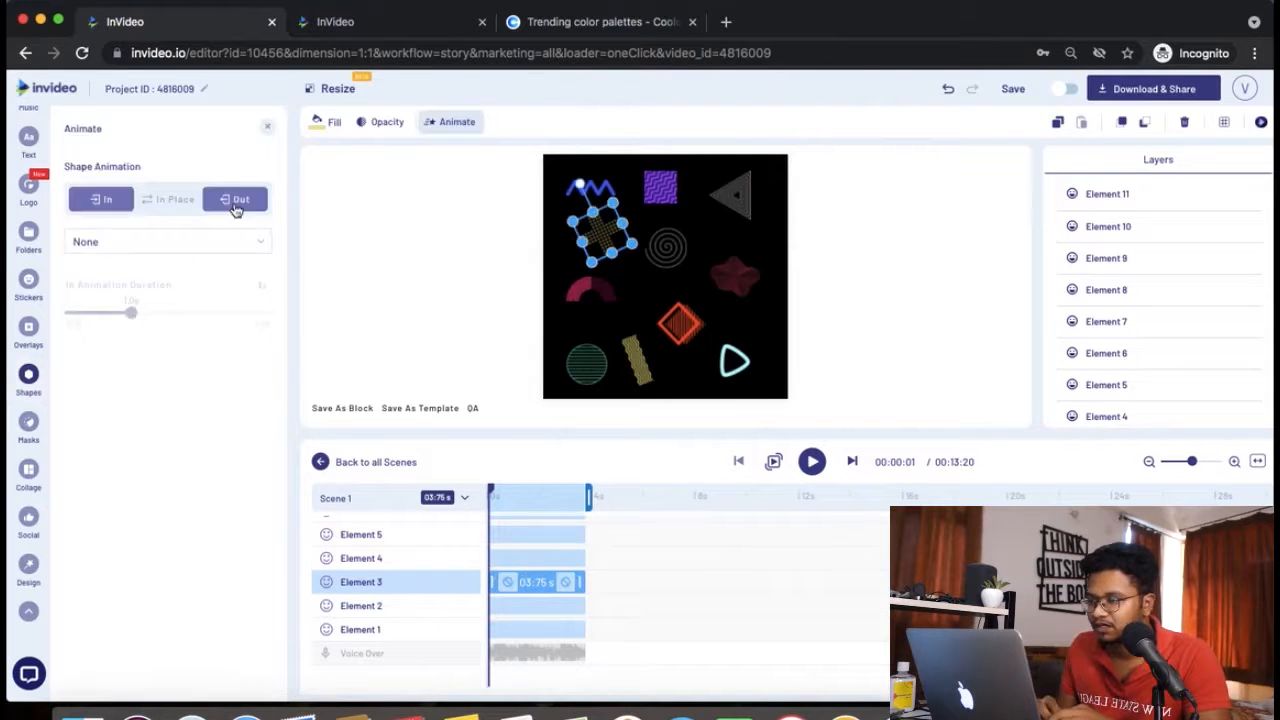
left_click(211, 241)
scroll(205, 400, "down", 6)
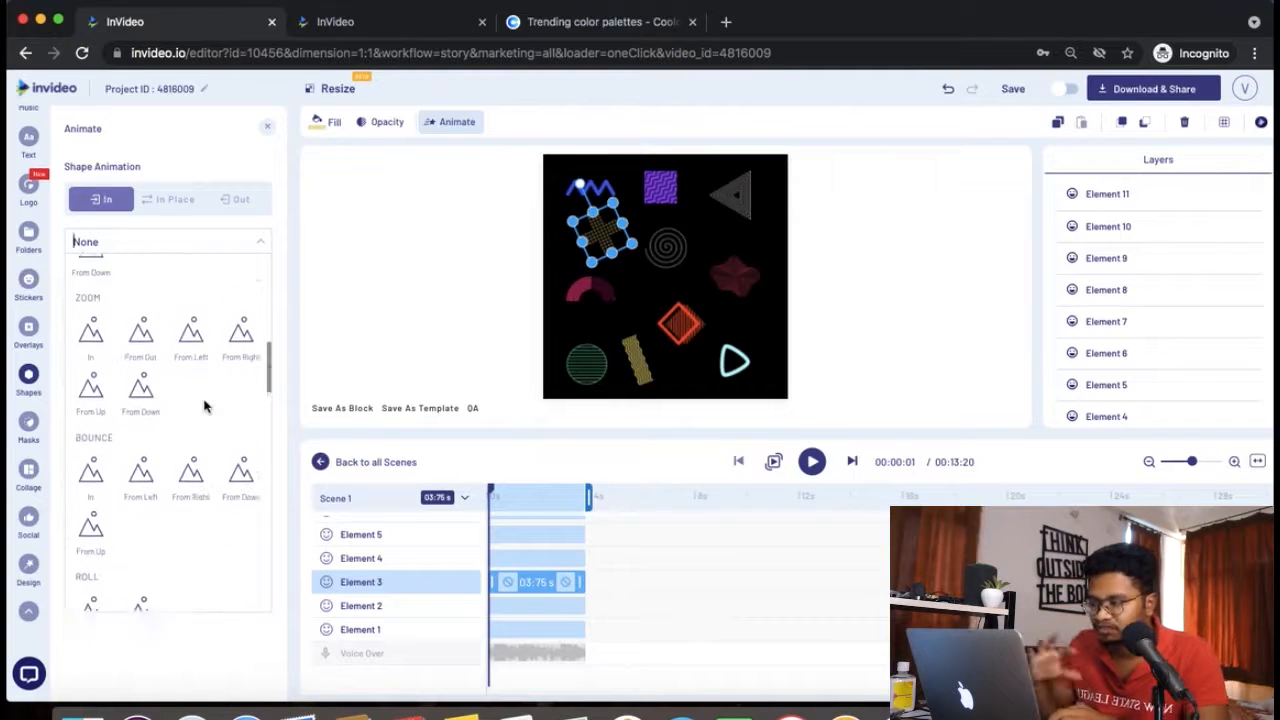
- Search the spiral's exit animations for "flig" and open the yellow wavy bar's entrance and exit animation settings
left_click(537, 629)
left_click(452, 122)
left_click(235, 199)
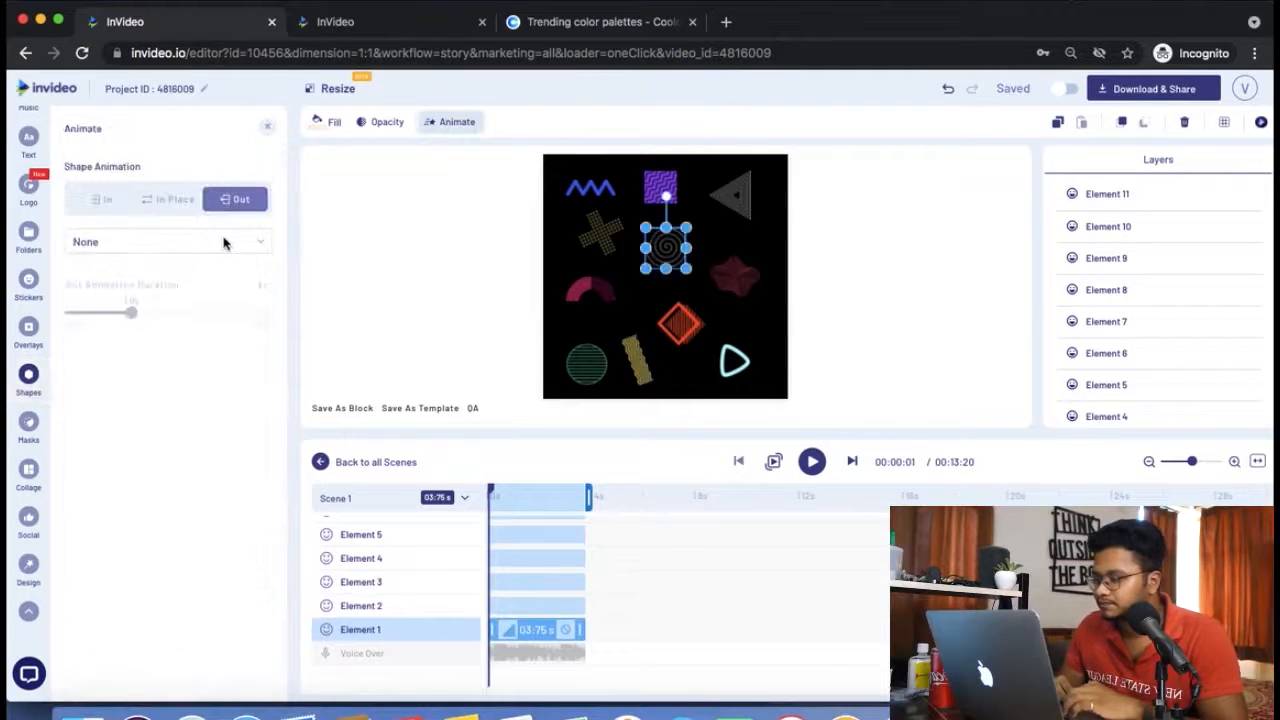
left_click(224, 243)
type("flig")
left_click(361, 605)
left_click(101, 199)
left_click(235, 199)
- Choose an entrance animation for the dotted cross from the presets
left_click(361, 582)
left_click(200, 242)
scroll(134, 371, "down", 10)
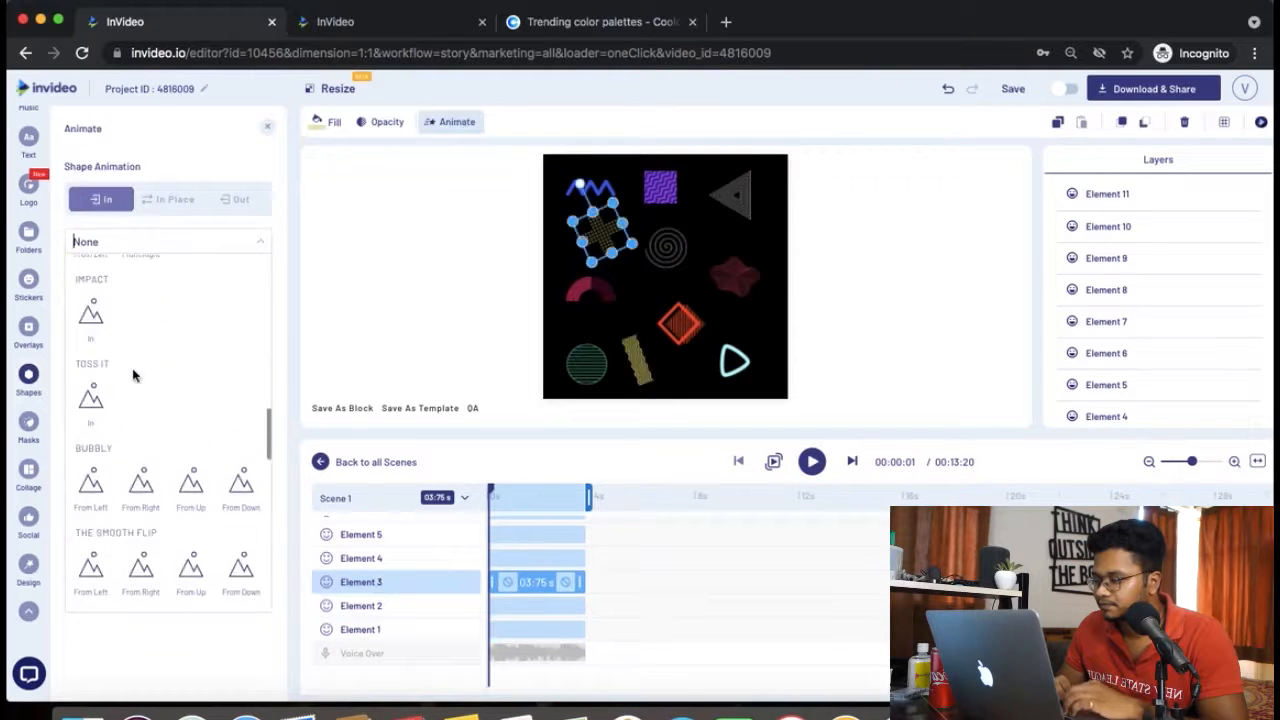
left_click(160, 366)
- Choose an exit animation for the red striped diamond from the presets
key("Up")
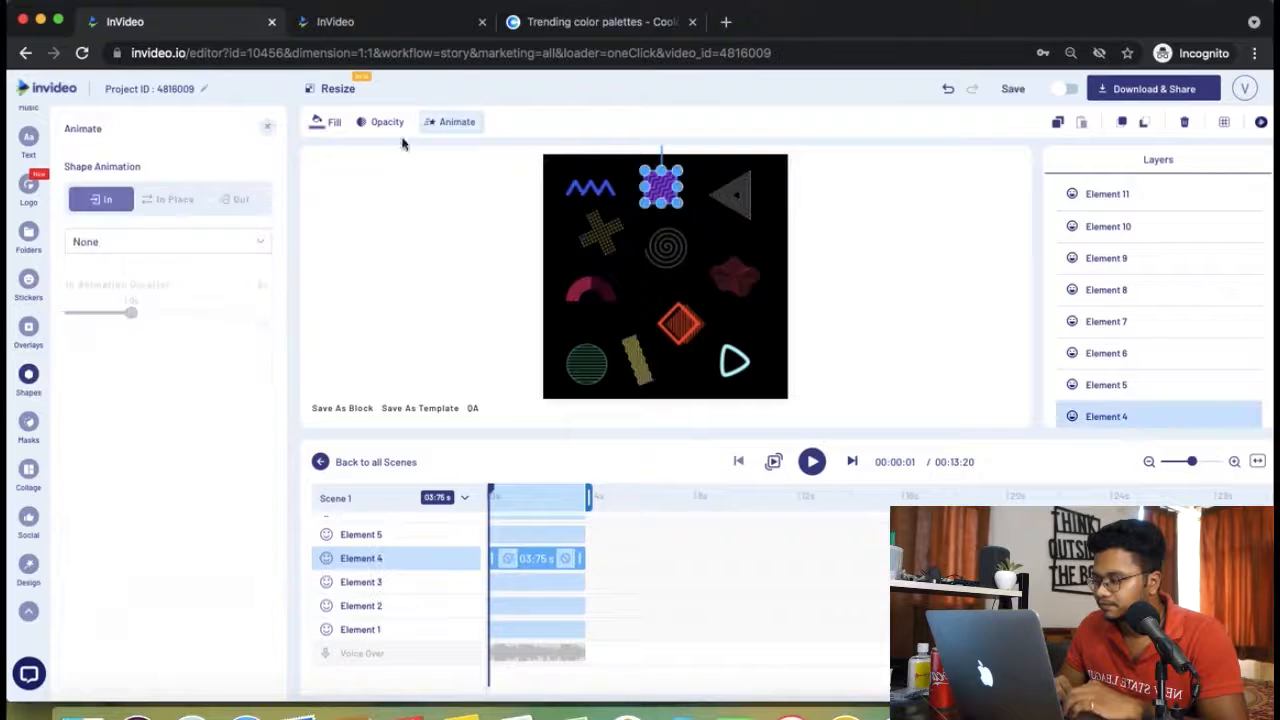
key("Up")
left_click(235, 199)
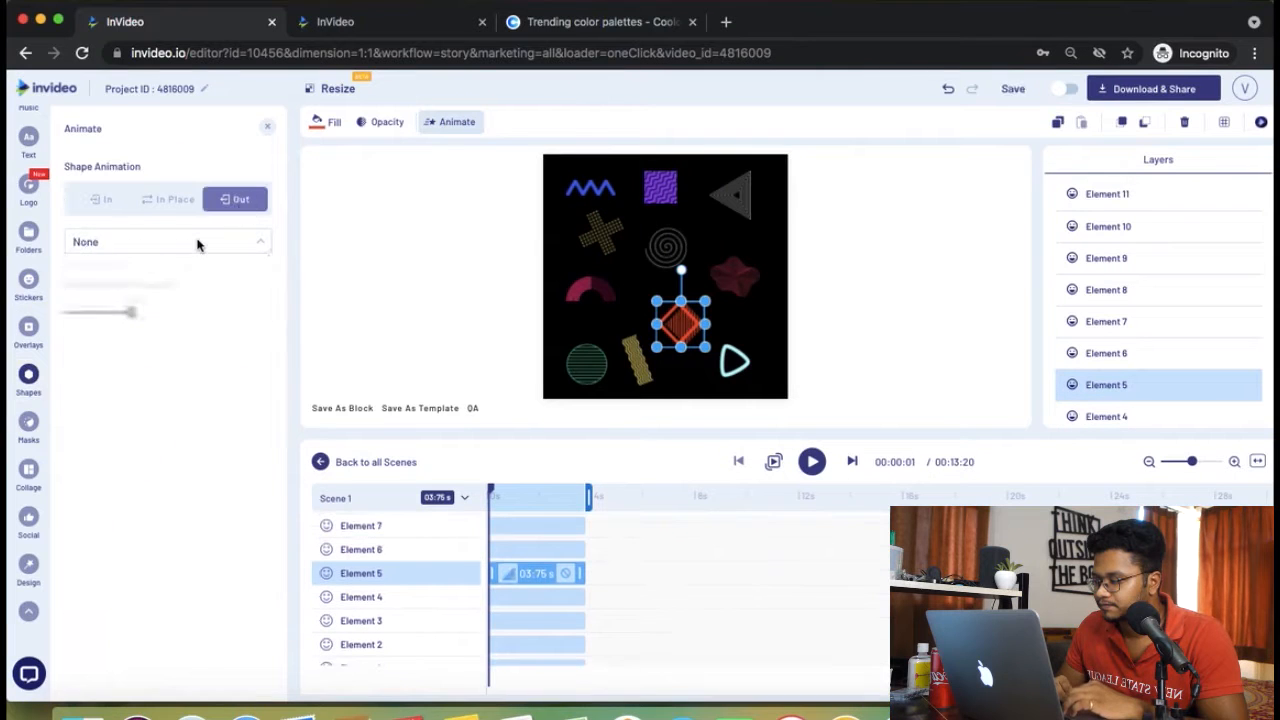
left_click(200, 242)
scroll(170, 400, "down", 5)
key("Up")
left_click(192, 404)
left_click(541, 572)
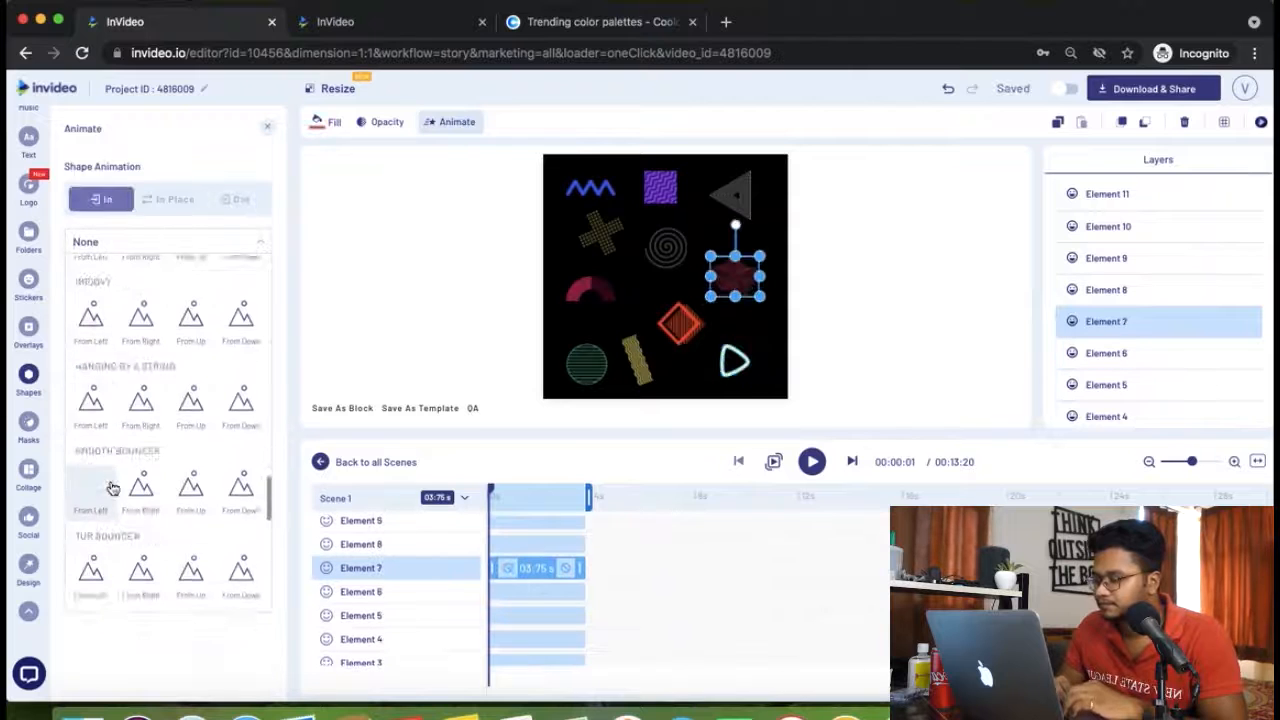
- Give the wavy-edged blob a Smooth Bouncer From Left entrance animation and open its exit animation settings
key("Up")
left_click(449, 121)
left_click(200, 242)
left_click(109, 488)
left_click(235, 199)
- Animate the half arc and the concentric triangle, giving the triangle a Disco Station In entrance lasting 3 s
key("Up")
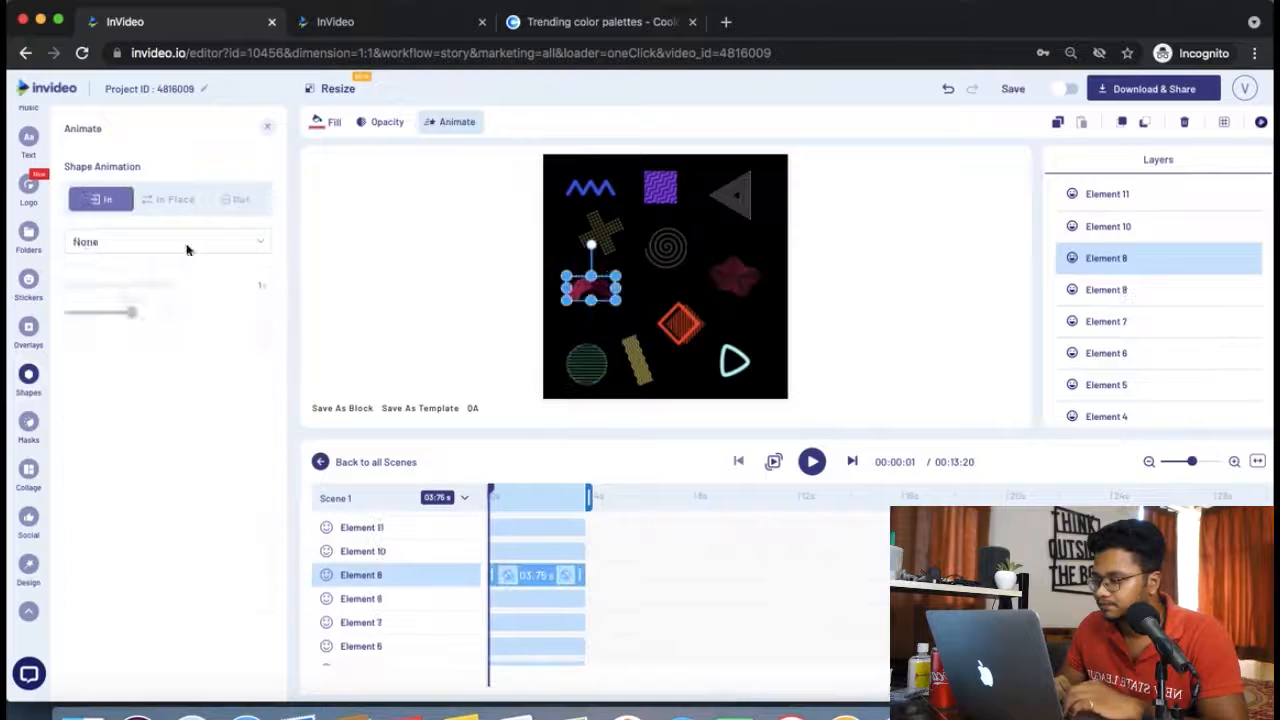
left_click(235, 199)
key("Up")
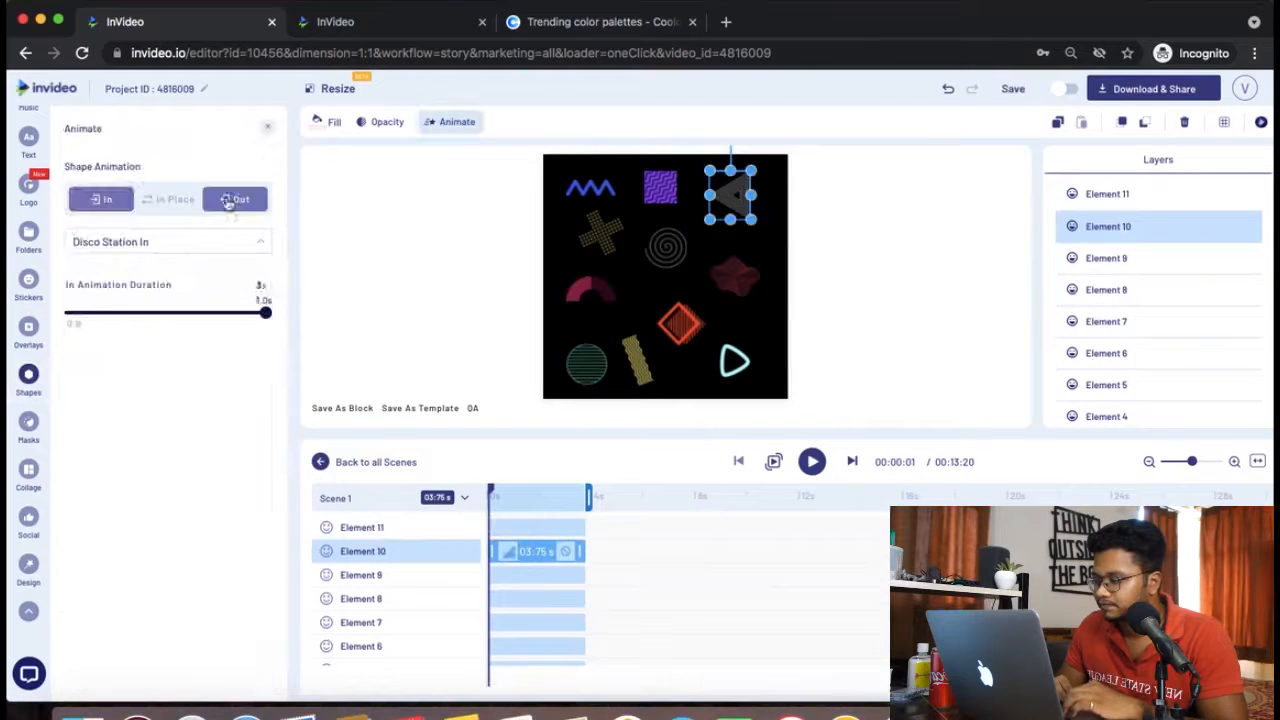
key("Up")
left_click(449, 121)
- Play the video in the all-scenes timeline to preview Scene 01's shape animations
left_click(400, 345)
key("space")
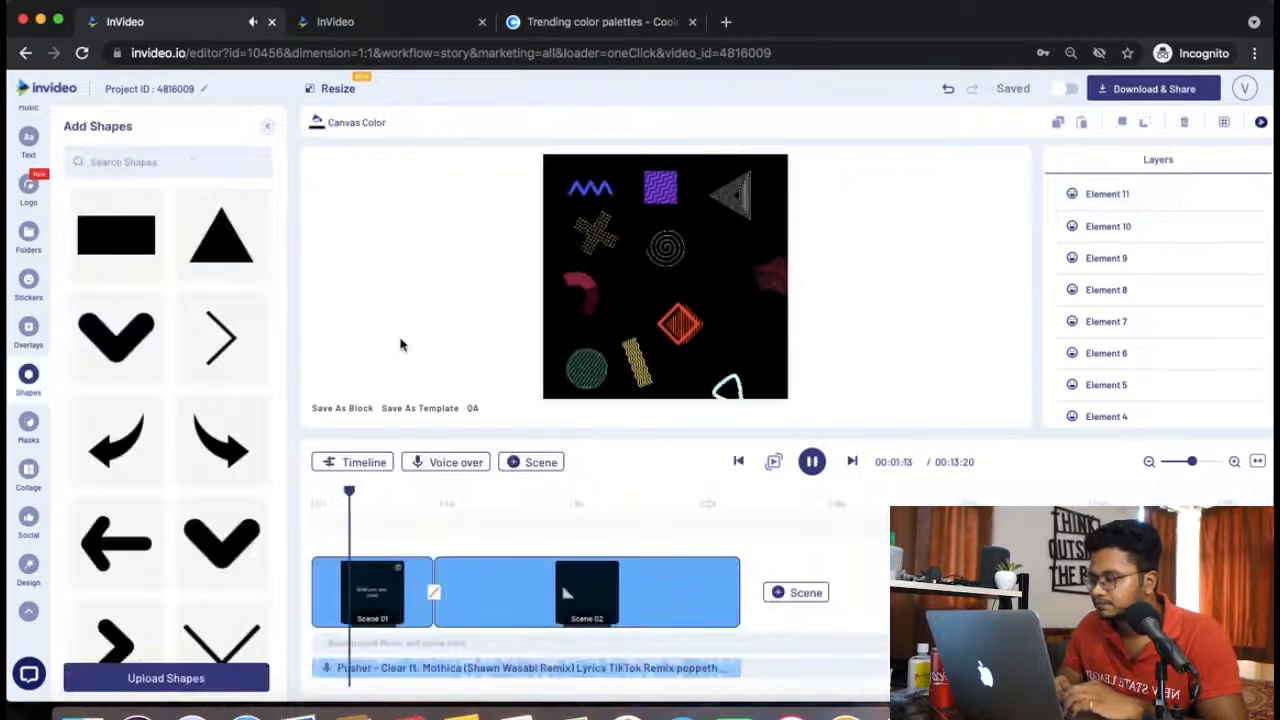